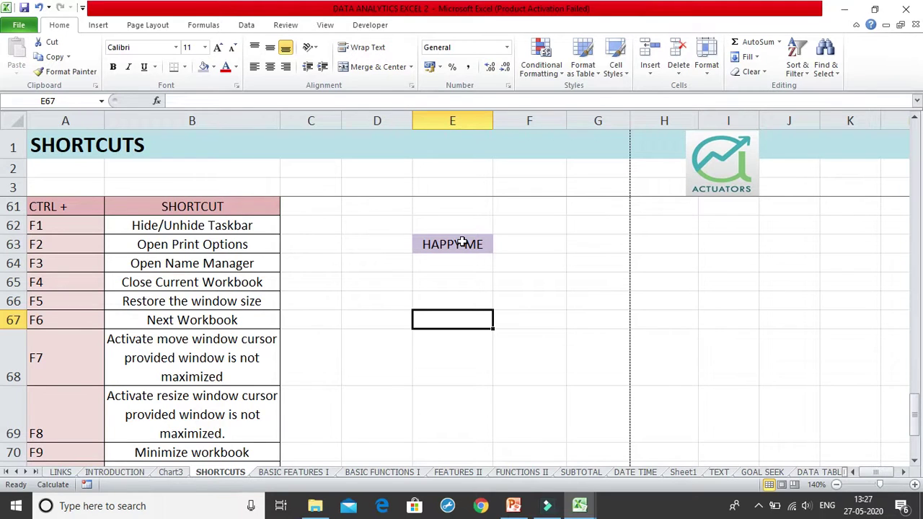
Step: Hide the ribbon and bring it back
key(ctrl+F1)
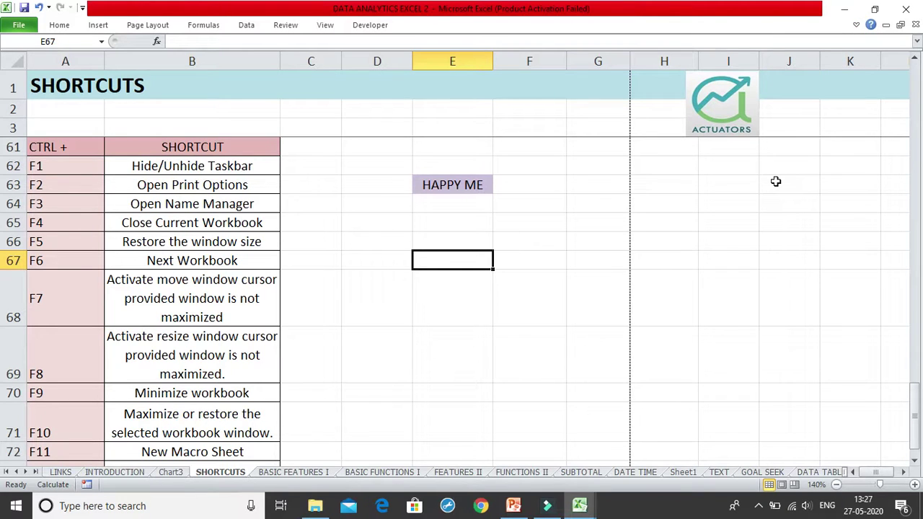
key(ctrl+F1)
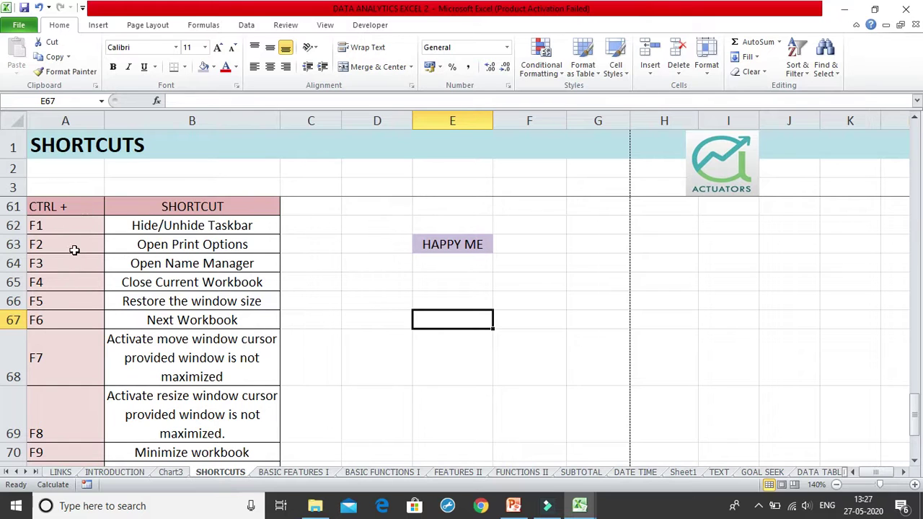
Step: Preview the SHORTCUTS sheet in the print options, go to page 2 and return to the worksheet
click(152, 246)
click(461, 278)
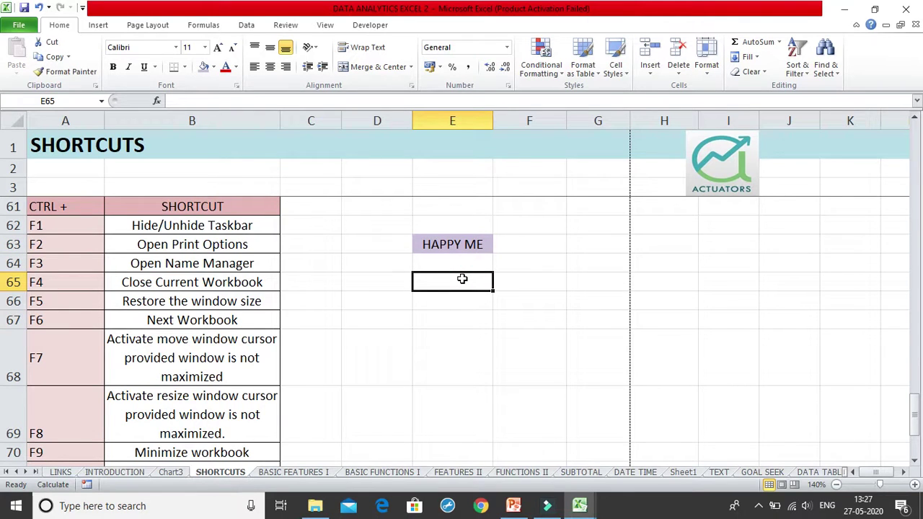
key(ctrl+F2)
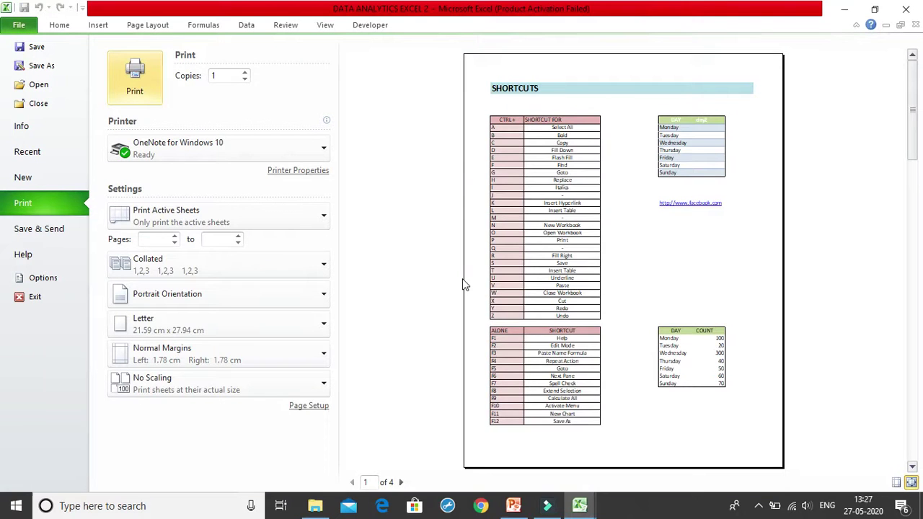
click(400, 482)
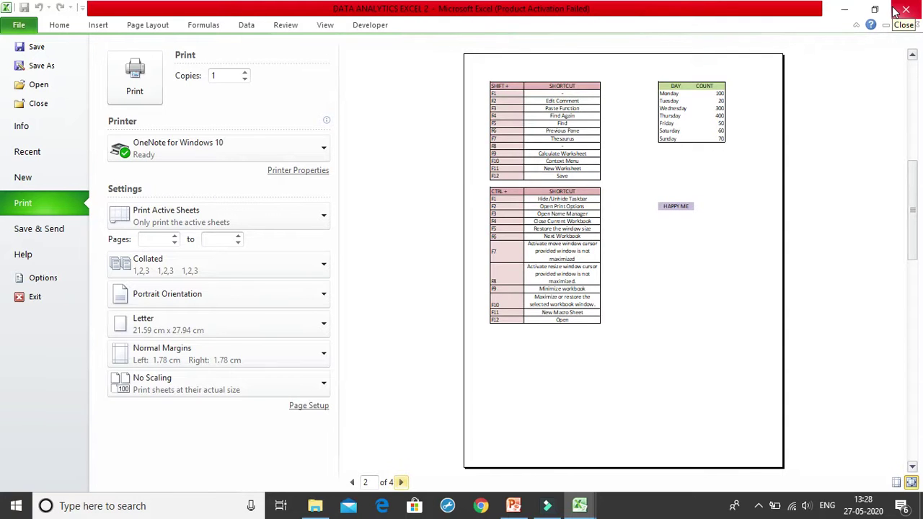
key(Escape)
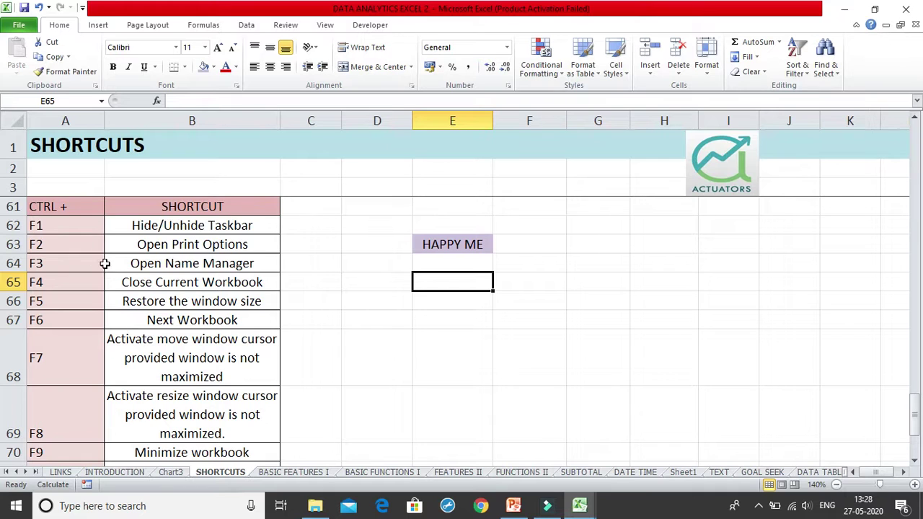
Step: With cell F65 selected, bring up the Name Manager and place it beside the shortcut table
click(512, 284)
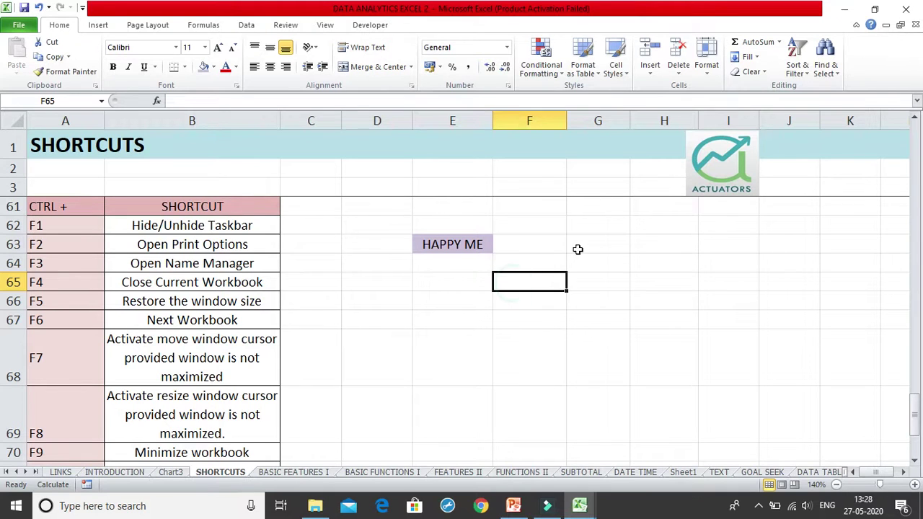
click(209, 27)
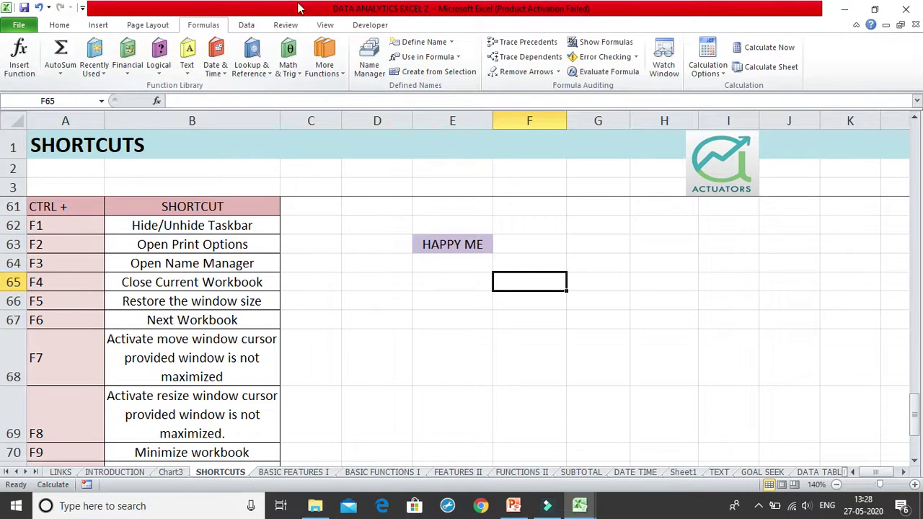
click(93, 26)
click(60, 25)
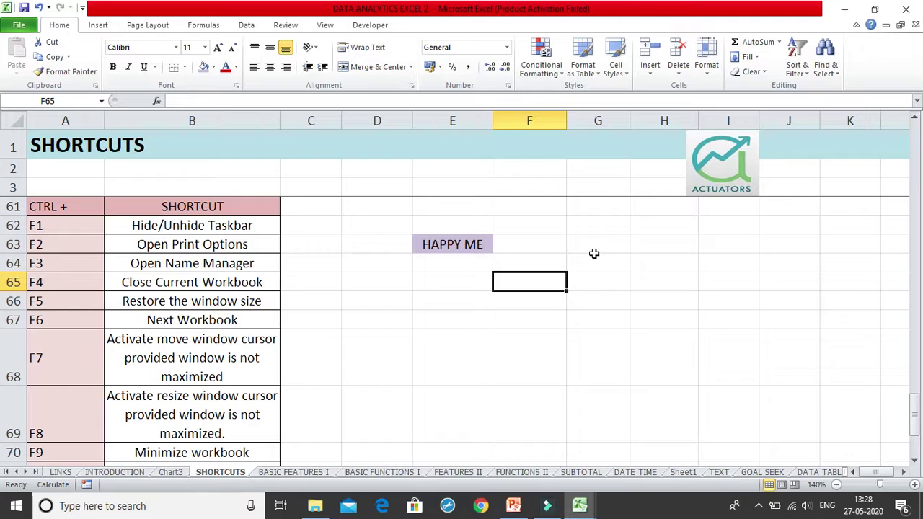
key(ctrl+F3)
drag(264, 181, 785, 155)
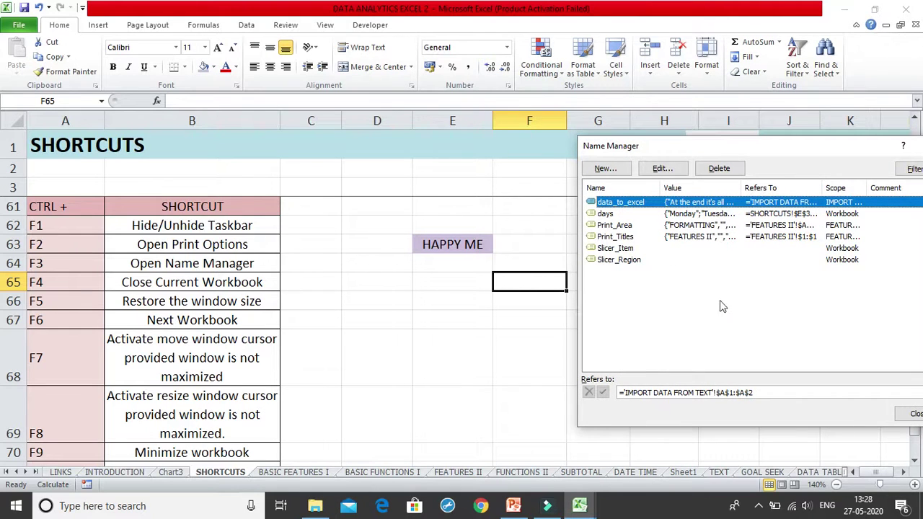
Step: Try to change the data_to_excel name's reference to cell E63 on the SHORTCUTS sheet, and close the Name Manager
click(763, 395)
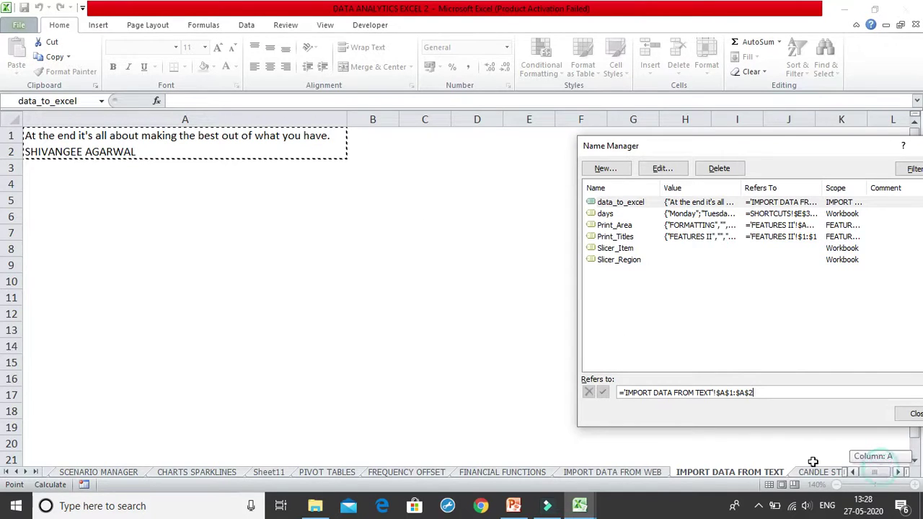
click(7, 472)
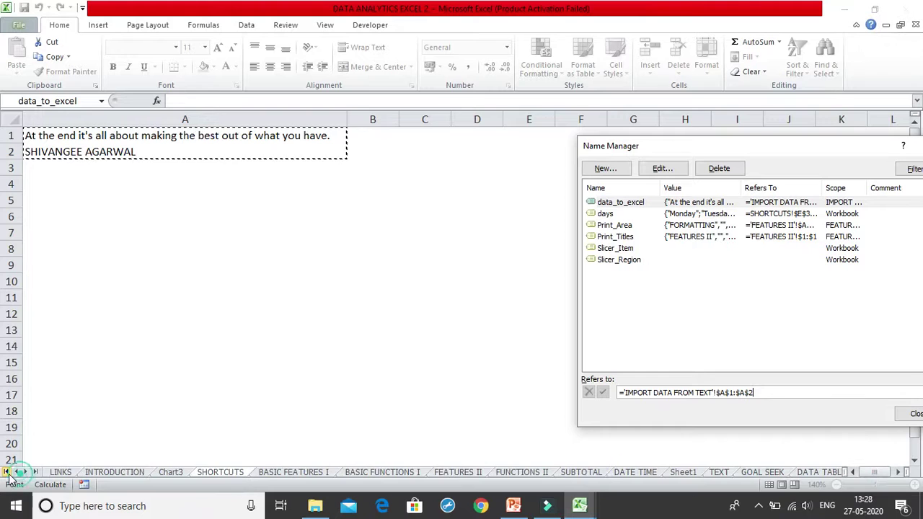
click(245, 476)
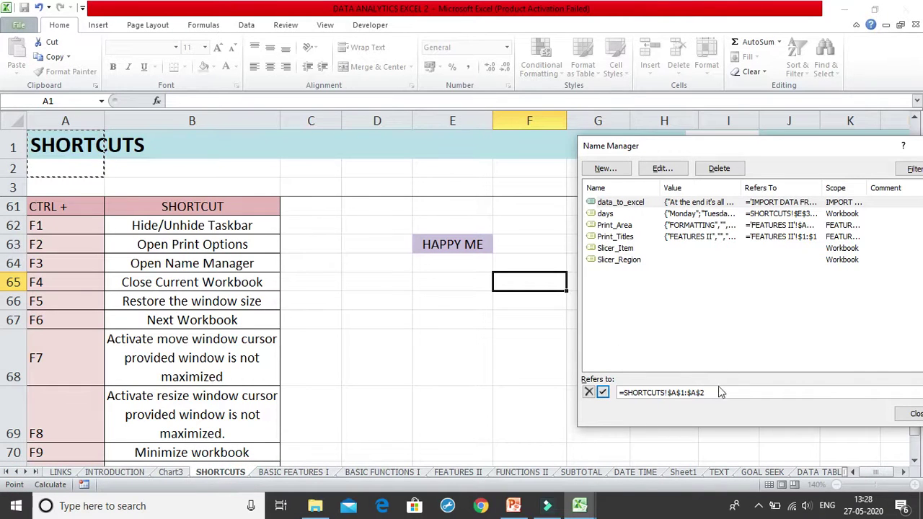
double_click(624, 397)
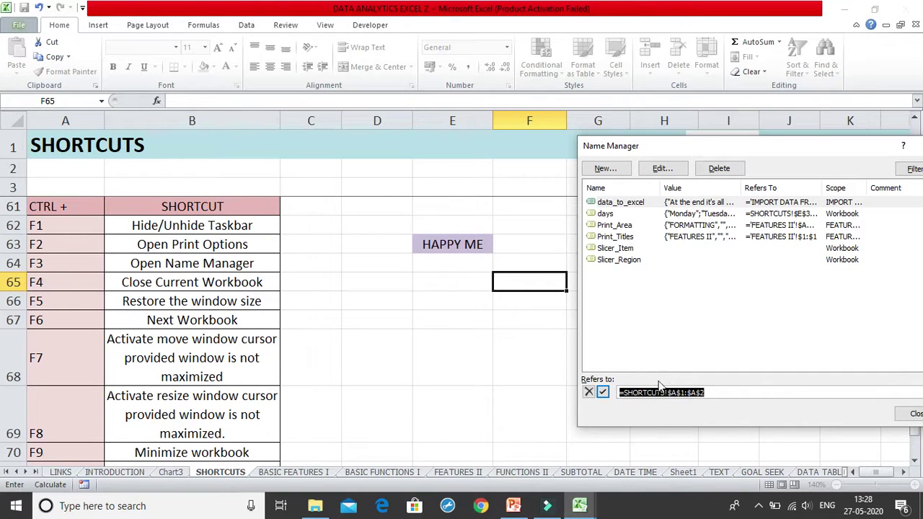
key(Delete)
click(431, 246)
drag(848, 148, 801, 121)
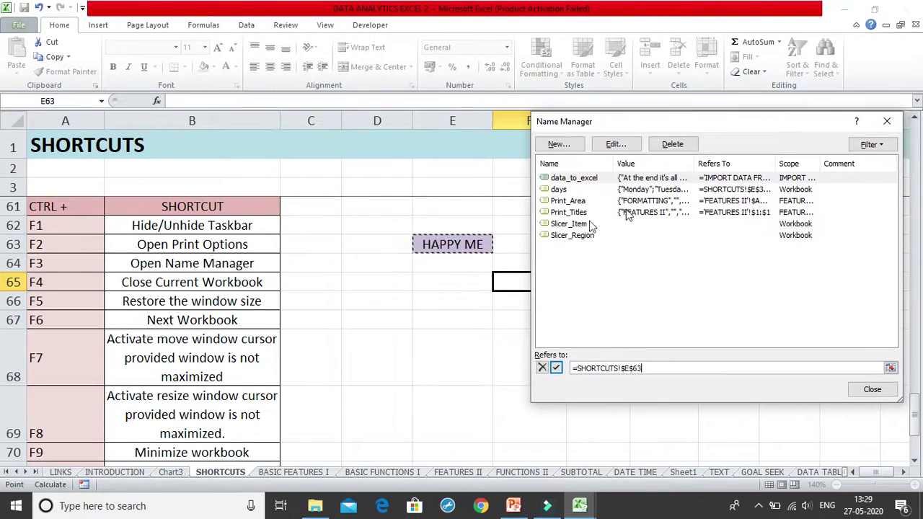
click(559, 144)
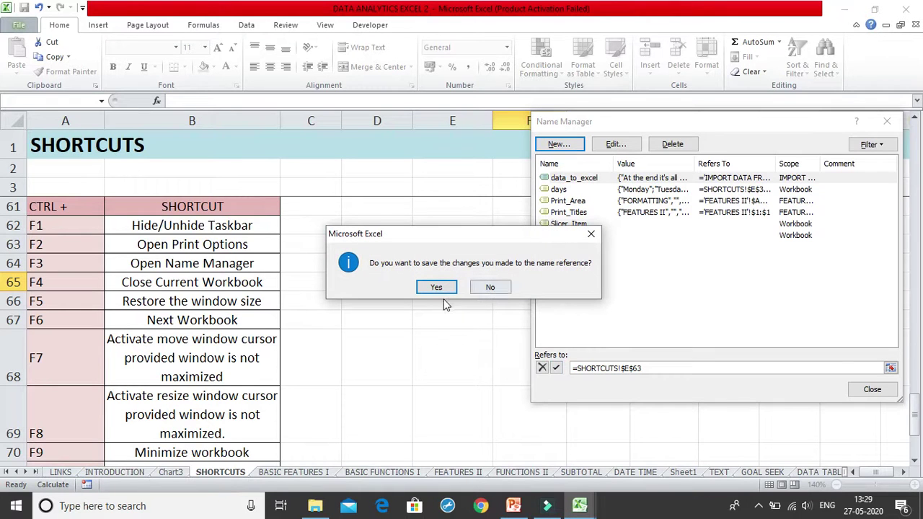
click(591, 233)
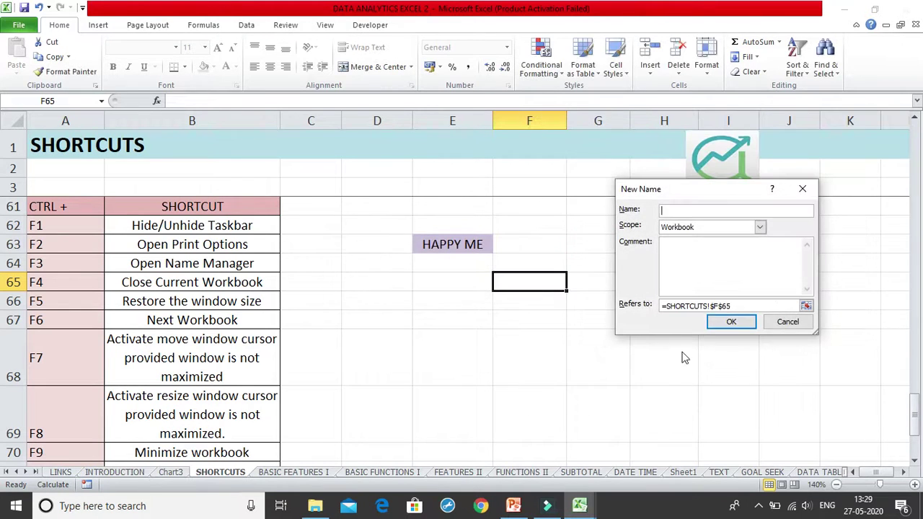
click(785, 322)
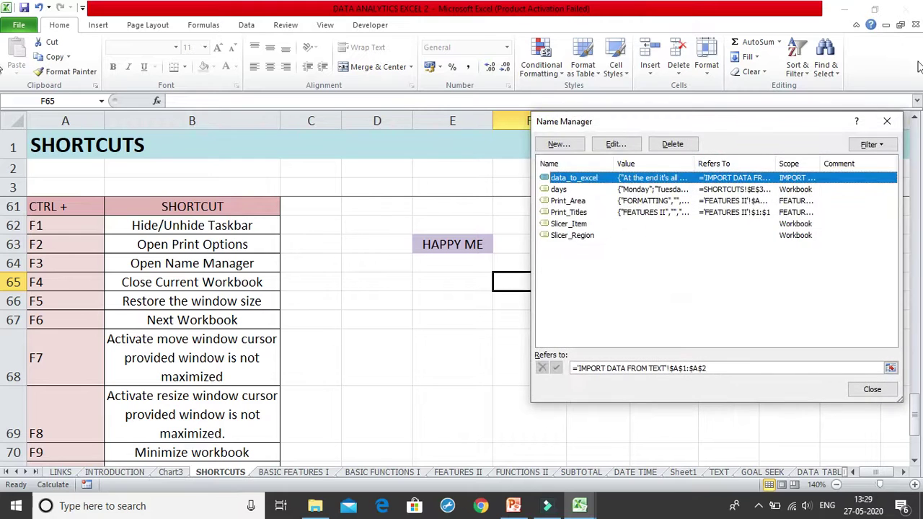
click(887, 121)
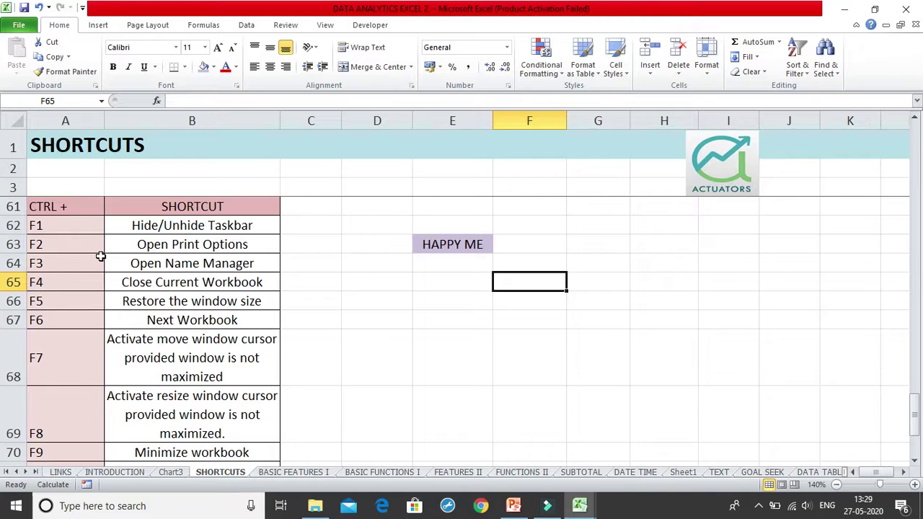
Step: Reopen the Name Manager and examine the references of its defined names, including the Slicer, Print and days entries
key(ctrl+F3)
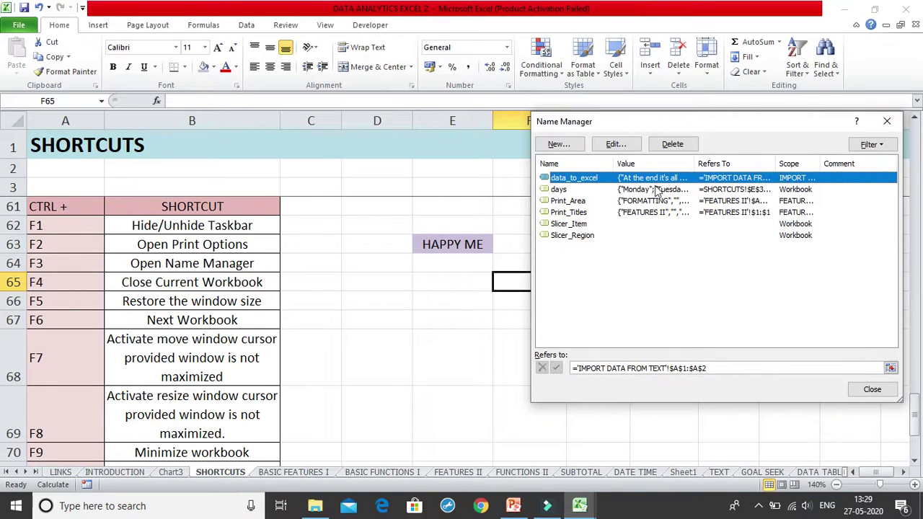
click(566, 236)
click(573, 224)
click(597, 180)
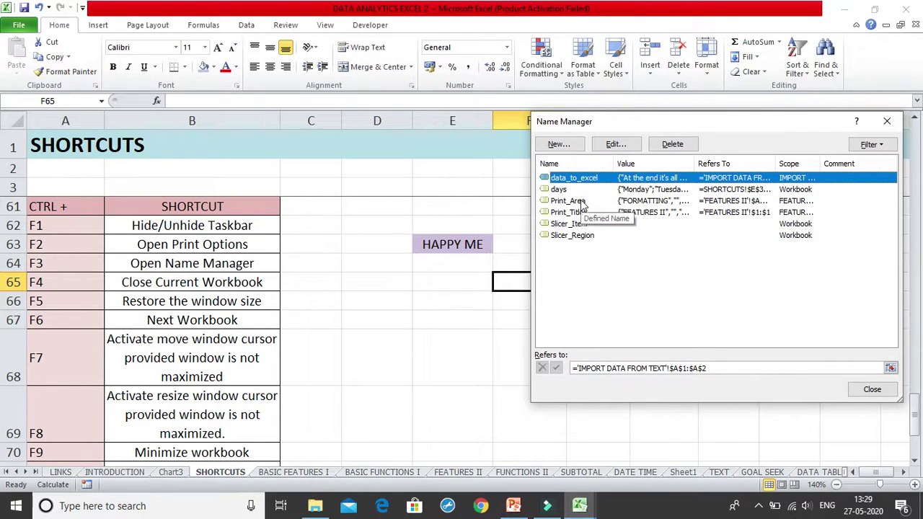
click(581, 201)
click(570, 224)
click(573, 235)
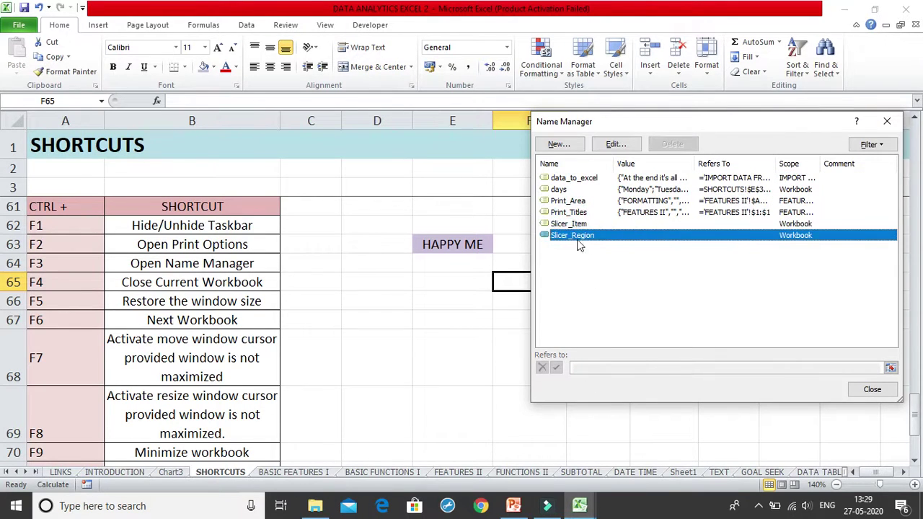
click(571, 212)
click(560, 189)
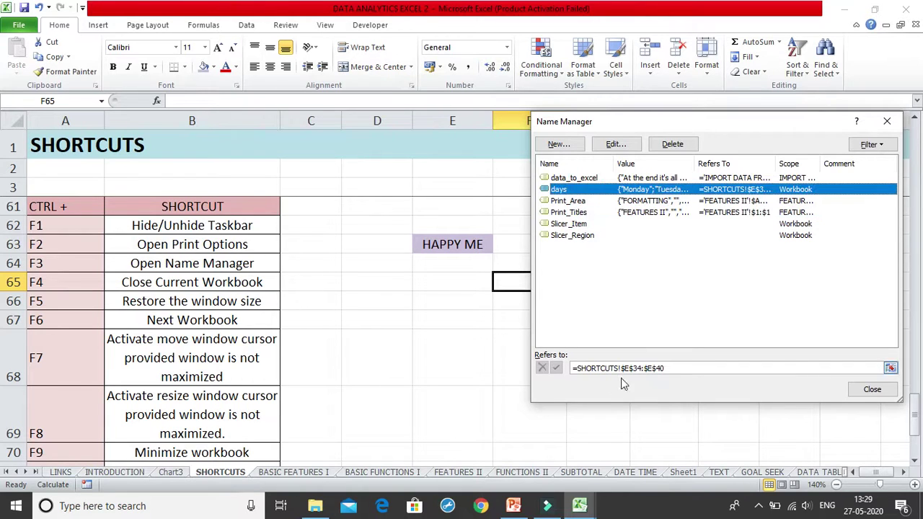
Step: View the form for defining a new name, cancel it and close the Name Manager
click(559, 144)
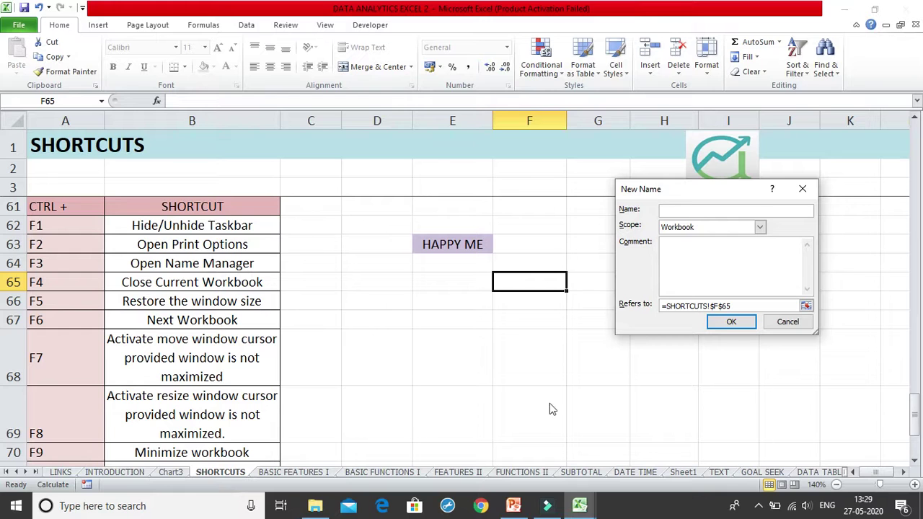
click(786, 323)
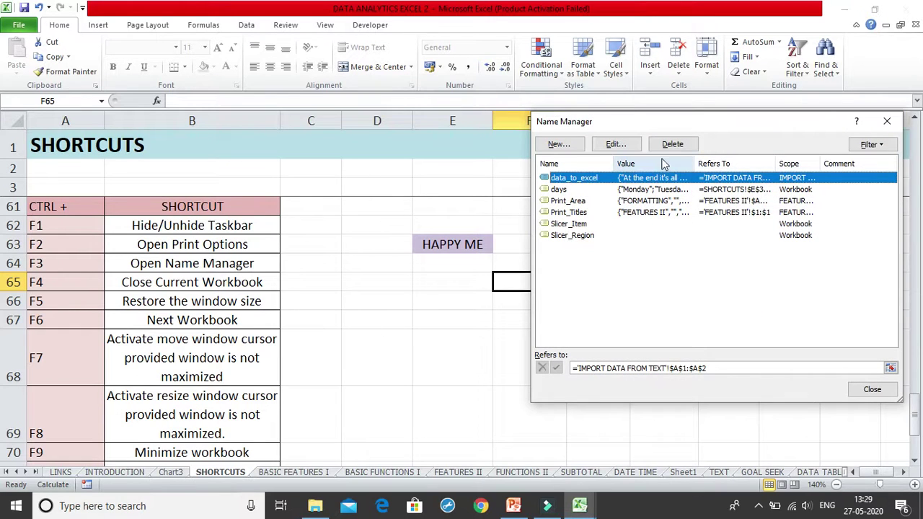
click(887, 121)
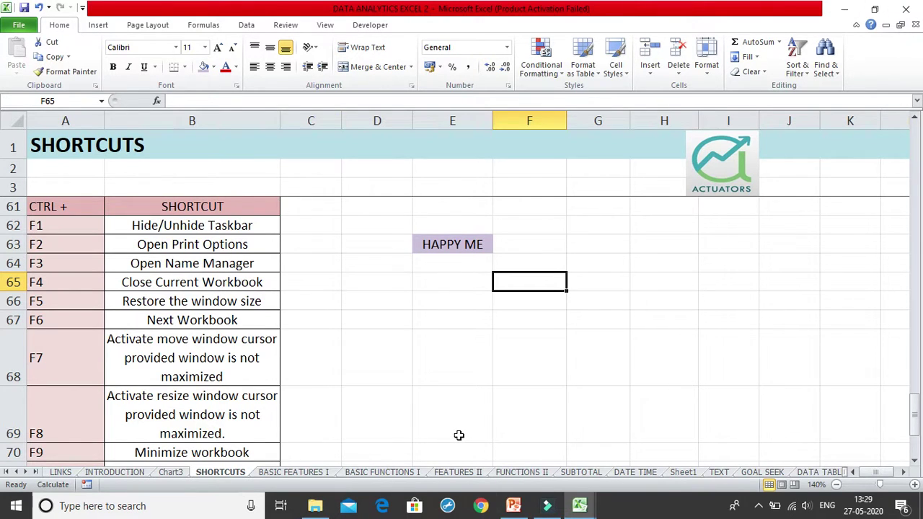
Step: Start closing the DATA ANALYTICS EXCEL 2 workbook and cancel at the save prompt
key(ctrl+F4)
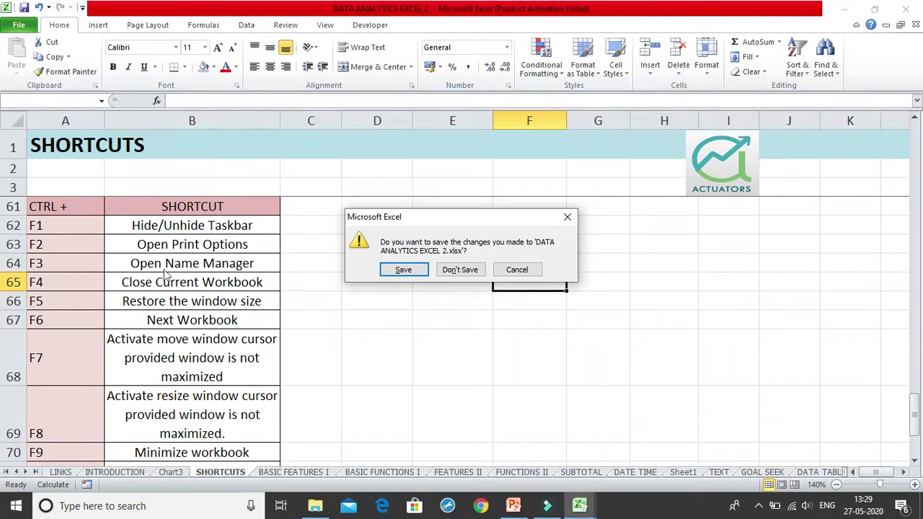
click(567, 216)
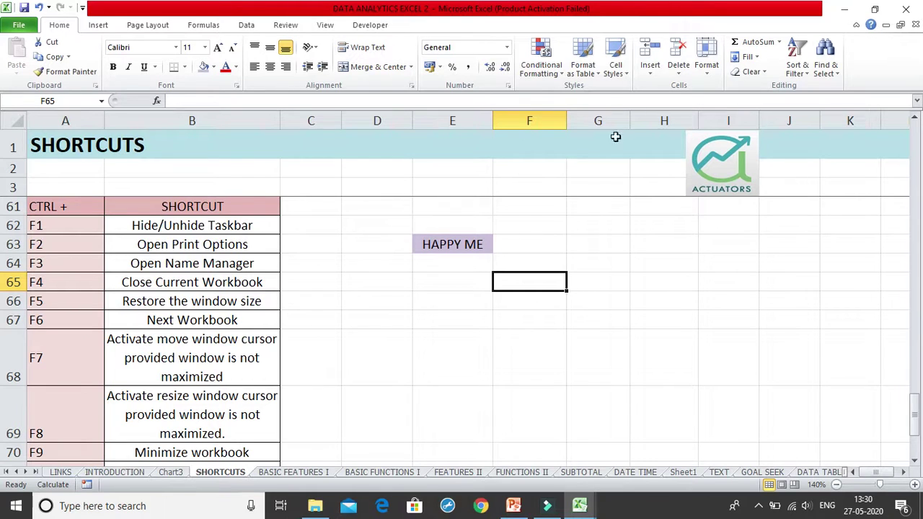
Step: Look at the window's restore, minimize and close options, and select the F5 entry in the CTRL + shortcut table
right_click(663, 11)
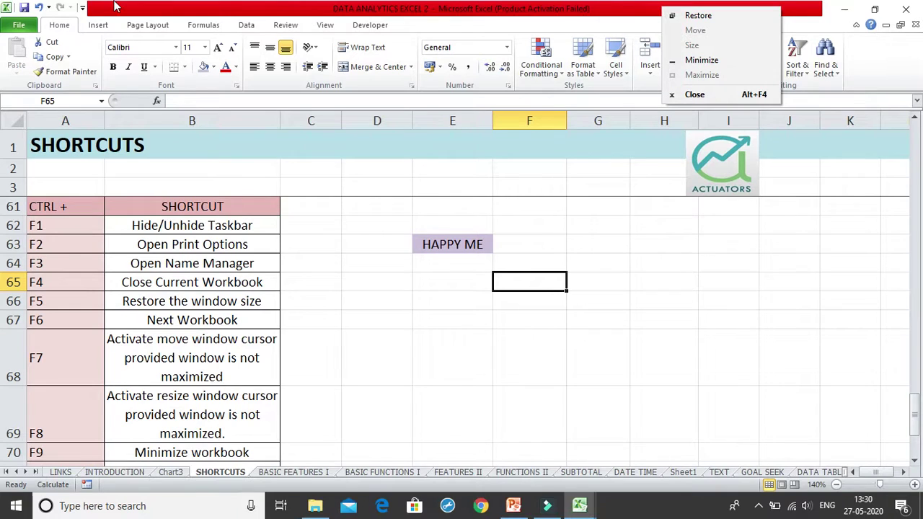
right_click(807, 25)
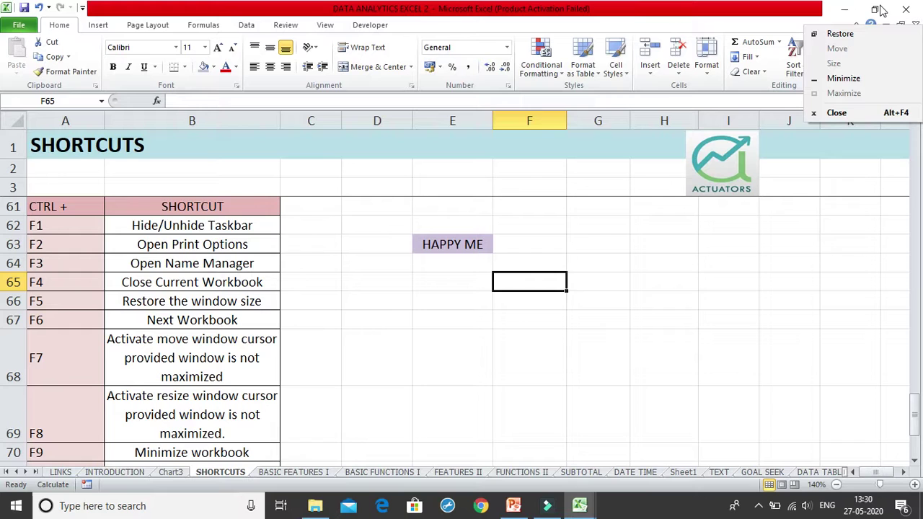
click(773, 20)
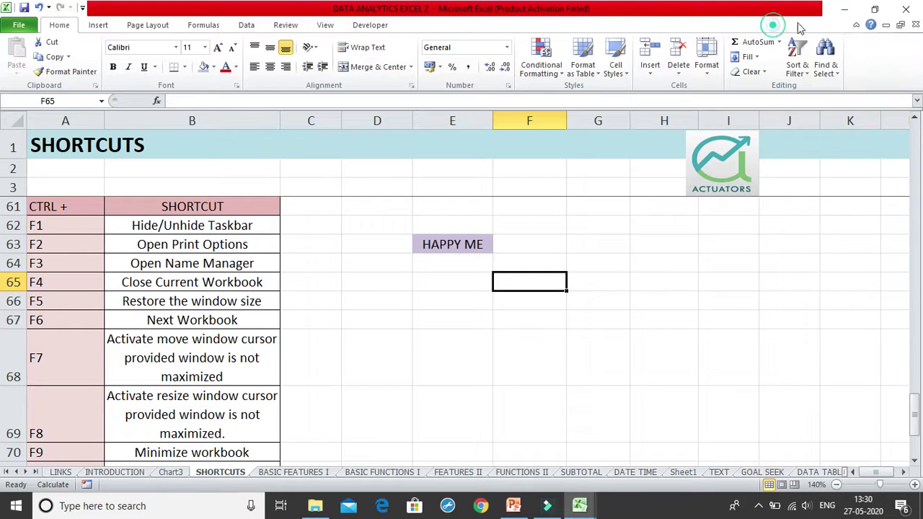
click(878, 10)
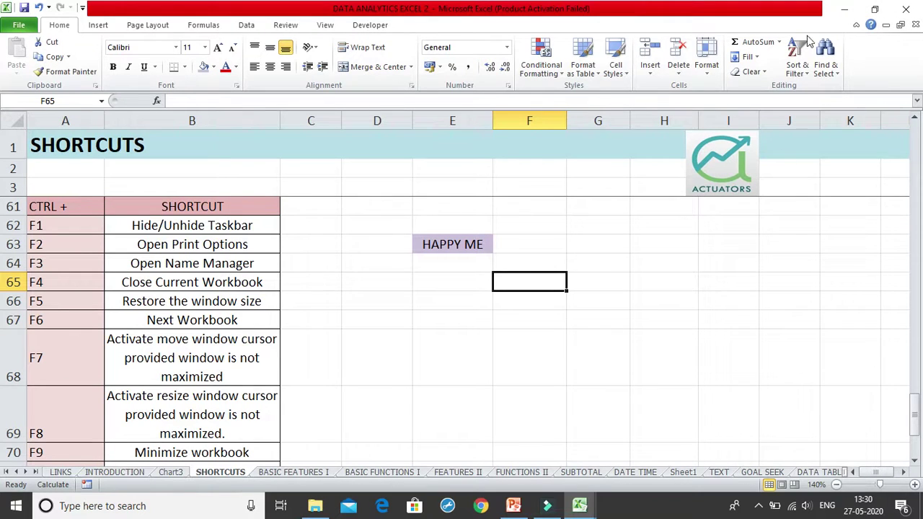
right_click(772, 19)
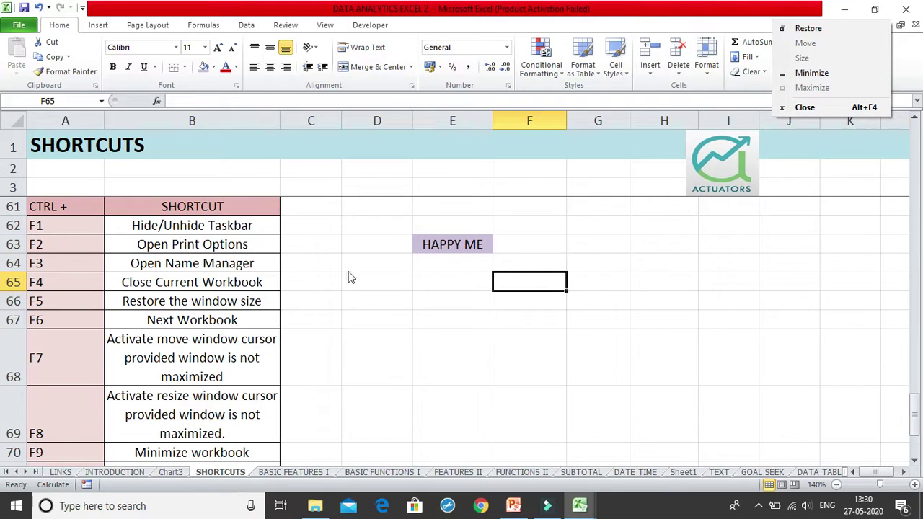
click(351, 345)
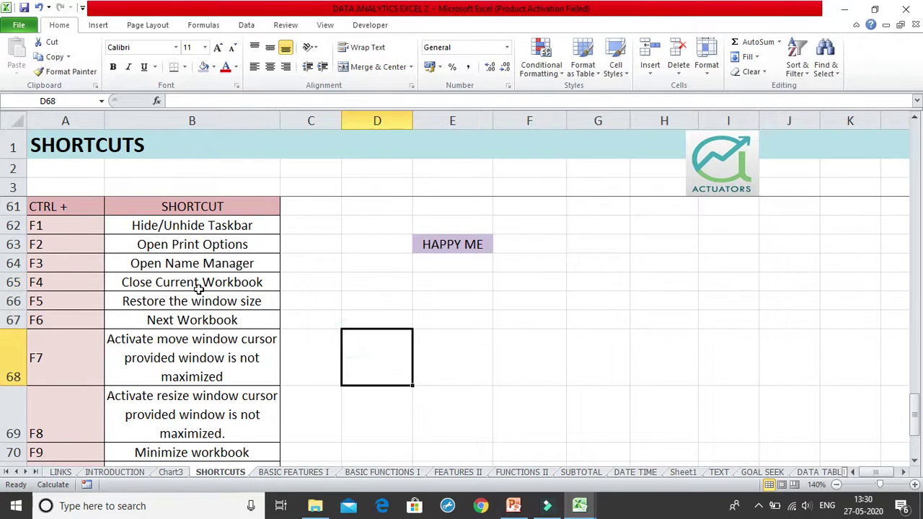
click(66, 301)
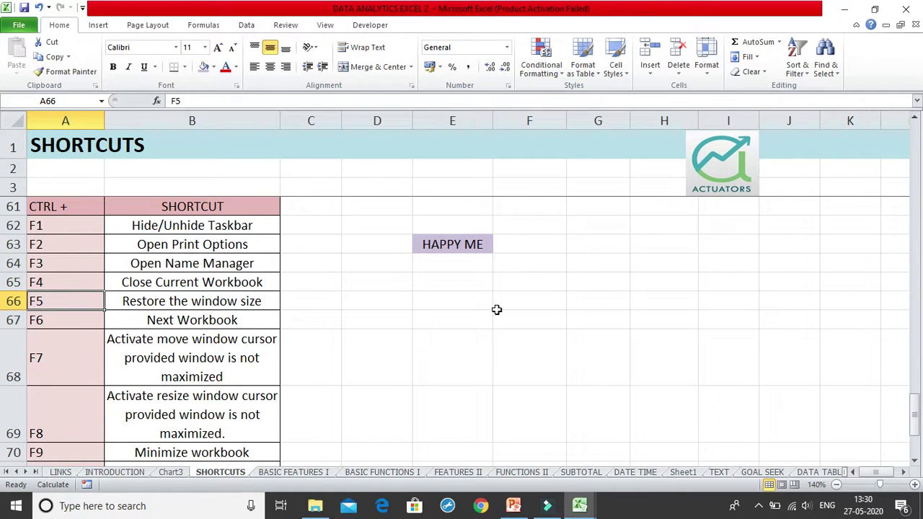
Step: Restore the DATA ANALYTICS EXCEL 2 window to its smaller size and look through the shortcut table down to the F10 entry
key(ctrl+F5)
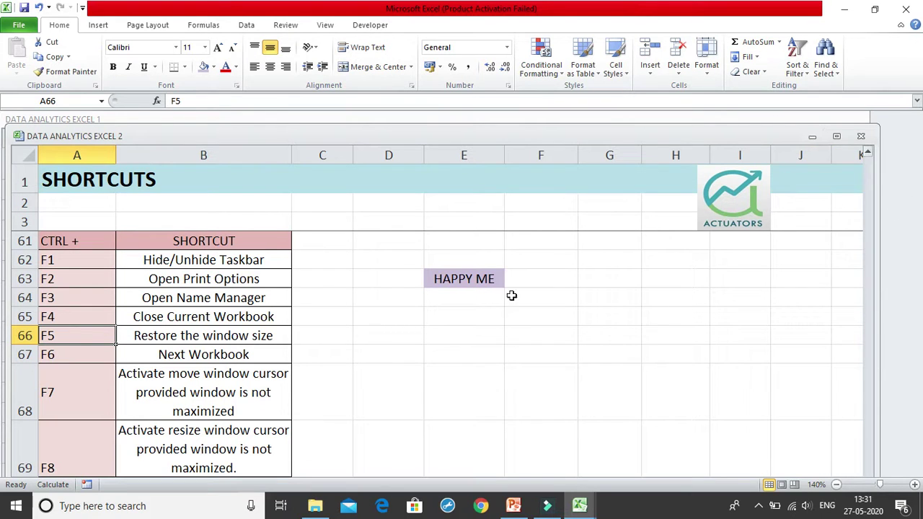
click(339, 253)
key(Down)
key(Down)
key(Down)
key(Down)
key(Down)
key(Down)
key(Down)
key(Down)
key(Down)
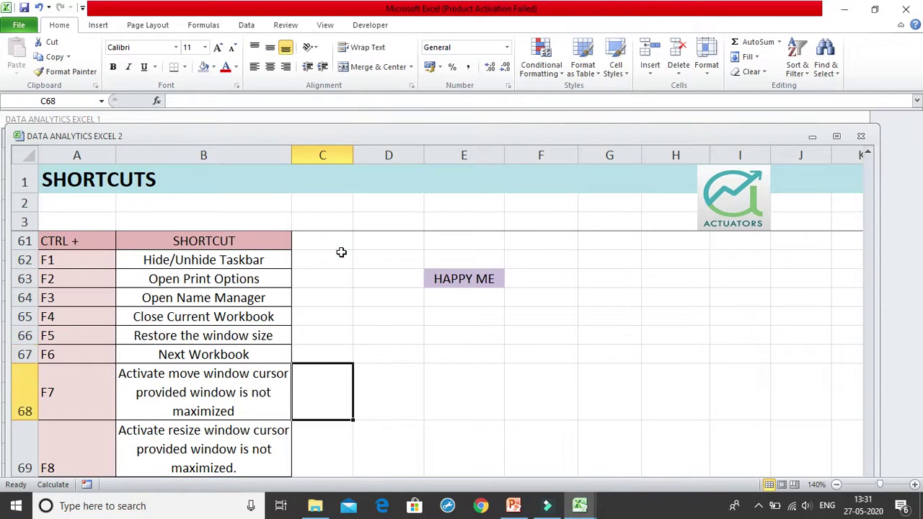
key(Down)
key(Down)
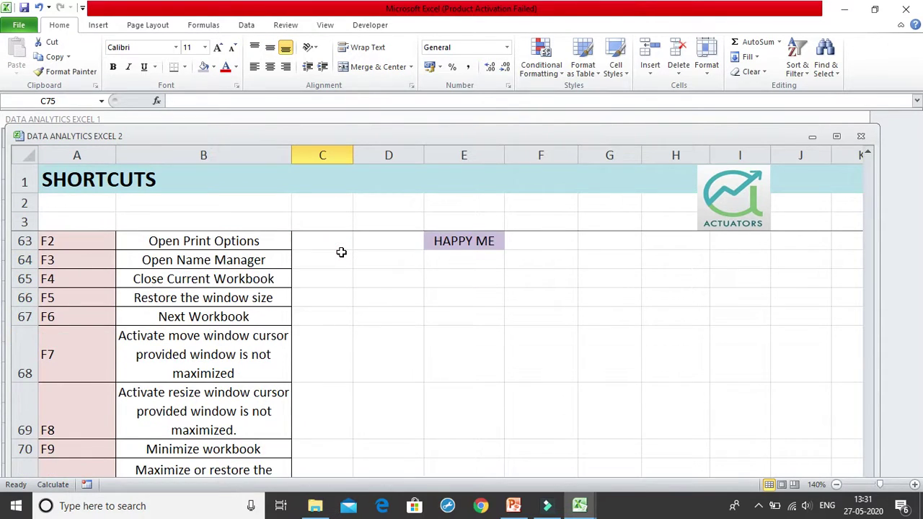
key(Down)
key(Down)
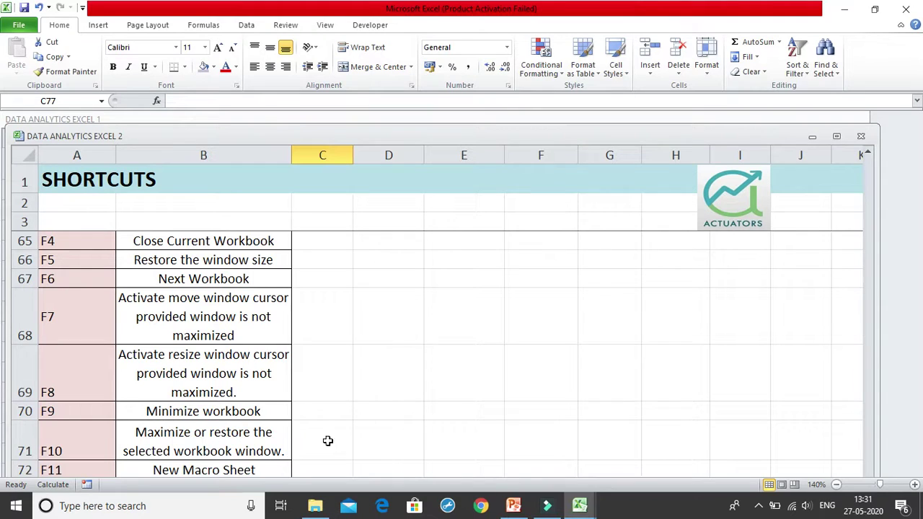
Step: Maximize the workbook window, restore and maximize it once more, and select the F5 and F10 entries in the shortcut table
click(613, 257)
key(ctrl+F10)
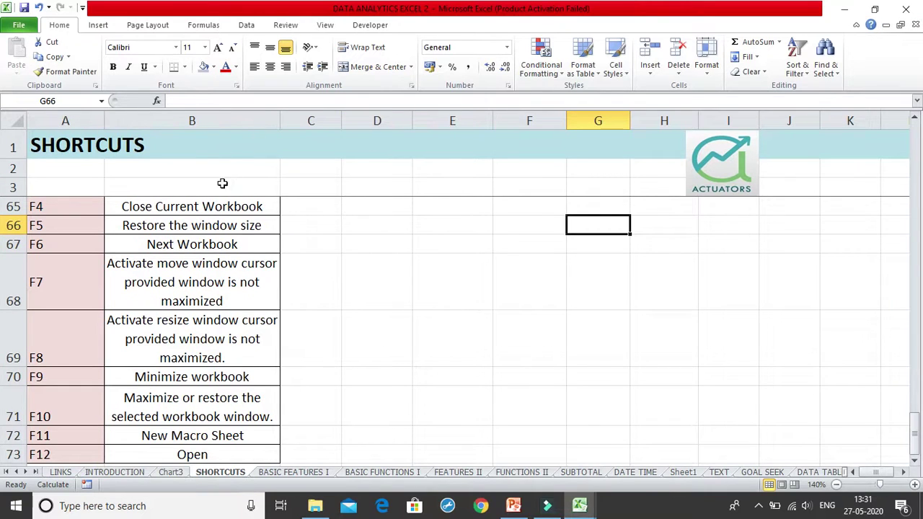
click(209, 226)
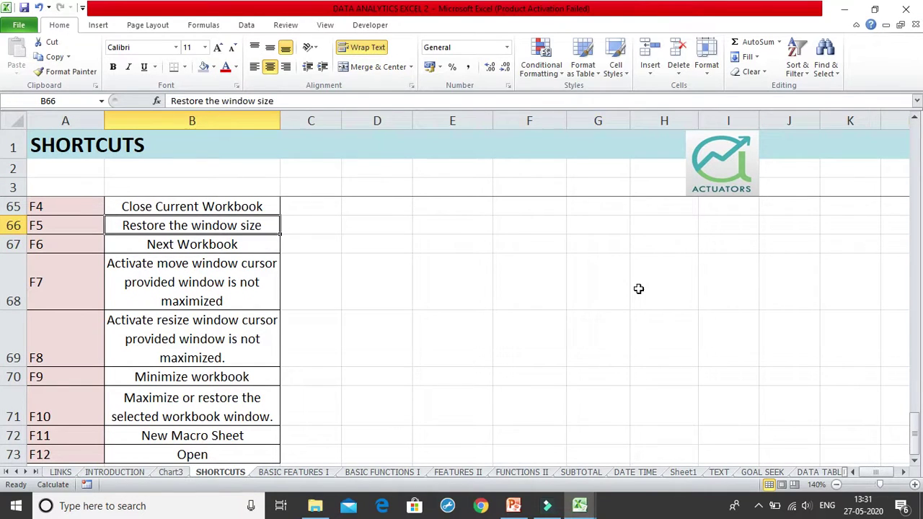
key(ctrl+F5)
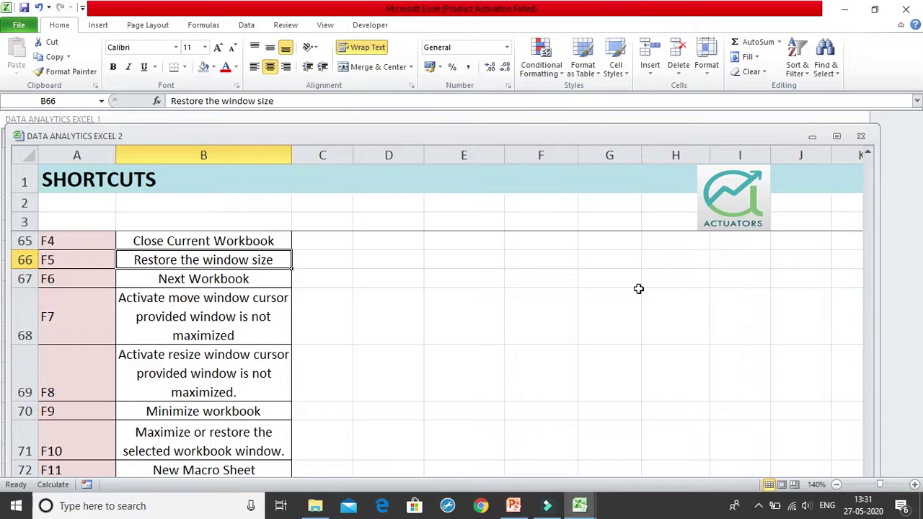
key(ctrl+F10)
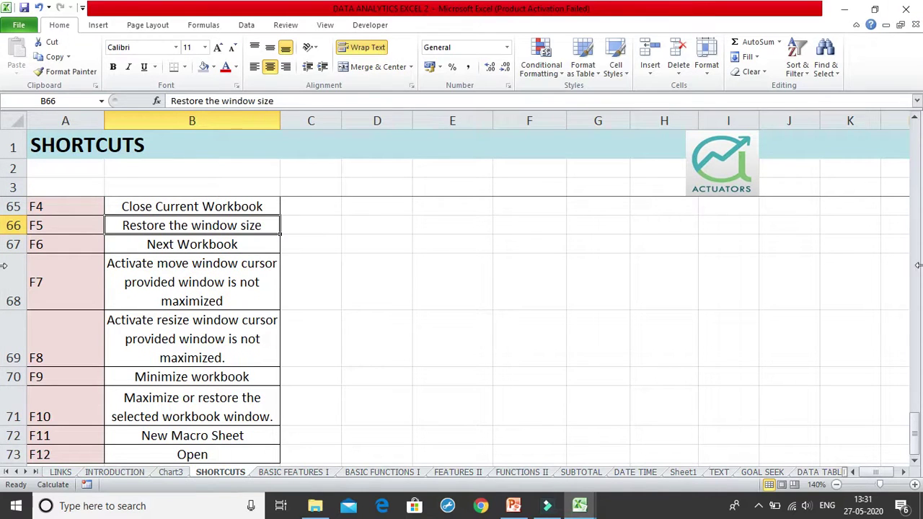
click(415, 312)
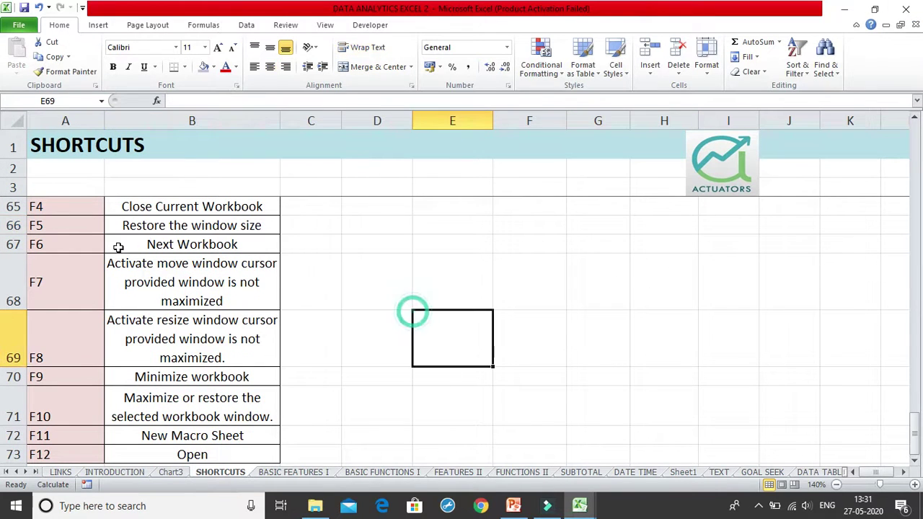
click(32, 229)
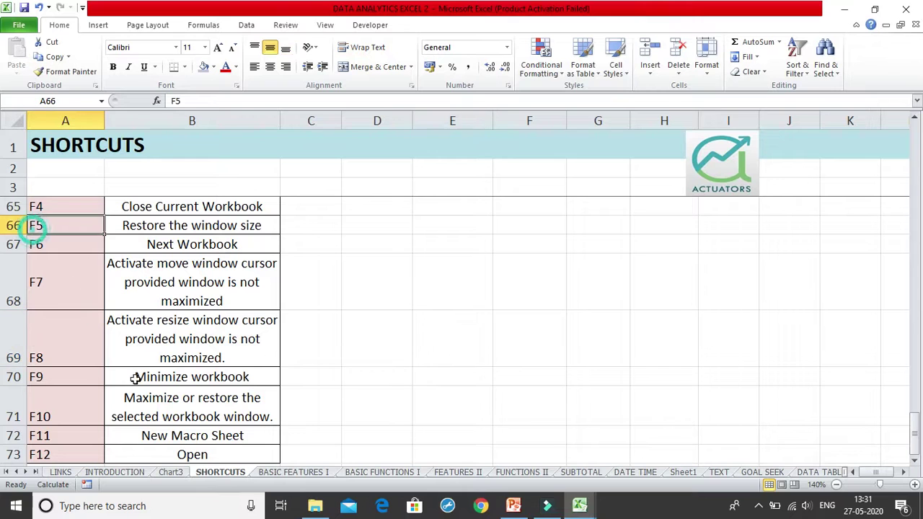
click(89, 399)
Step: Switch to the DATA ANALYTICS EXCEL 1 workbook and back, and select the "Next Workbook" entry in the shortcut table
click(38, 244)
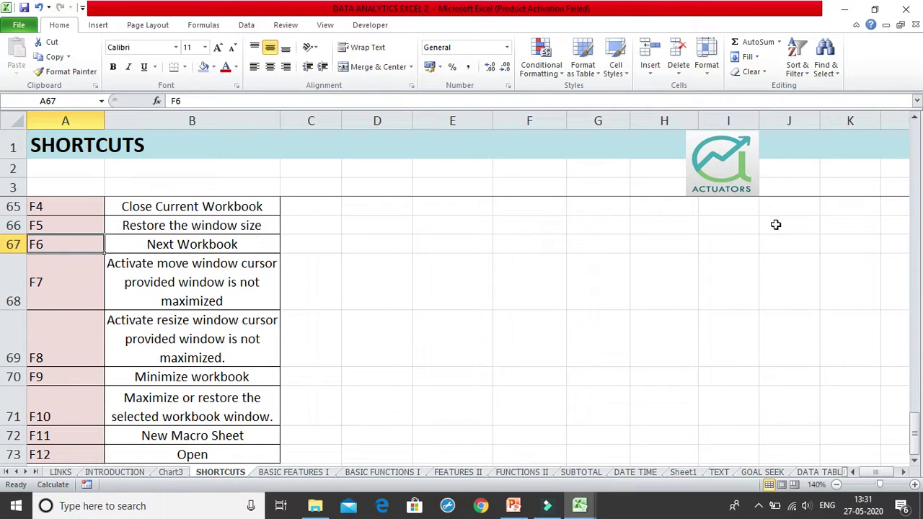
key(ctrl+F6)
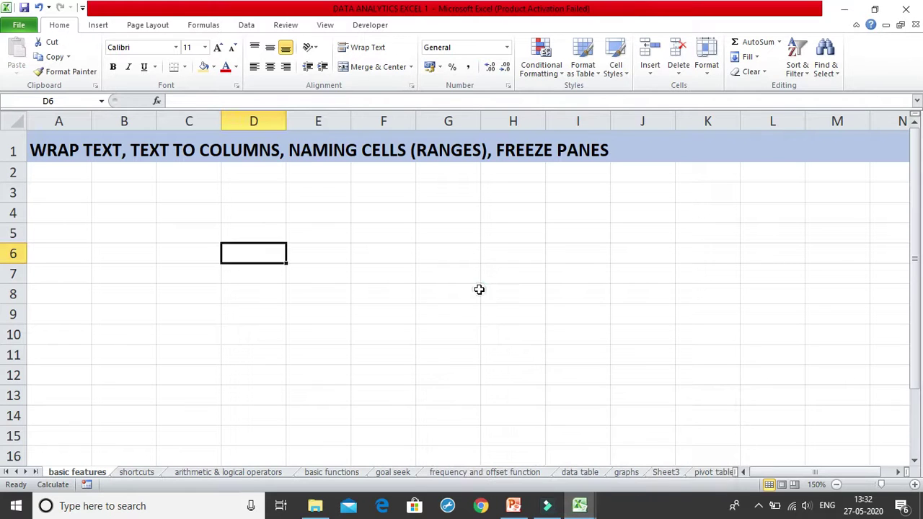
key(ctrl+F6)
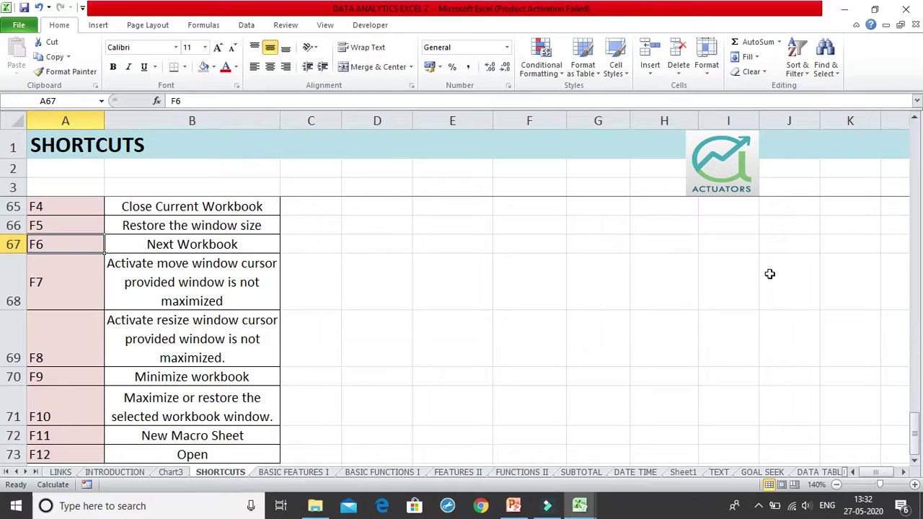
click(174, 248)
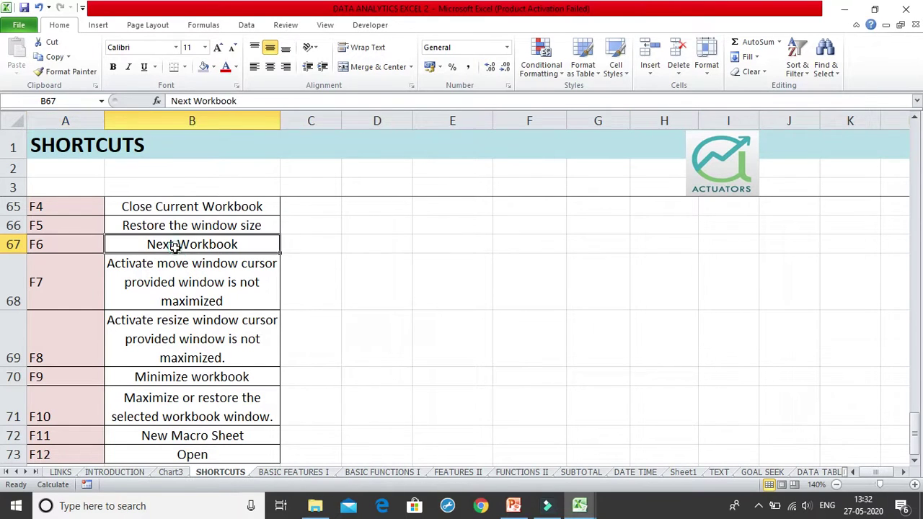
click(234, 280)
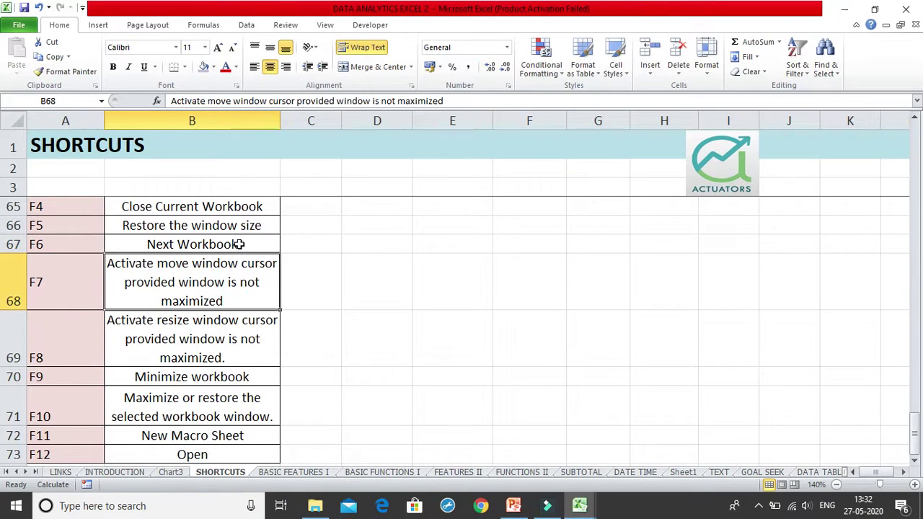
click(239, 245)
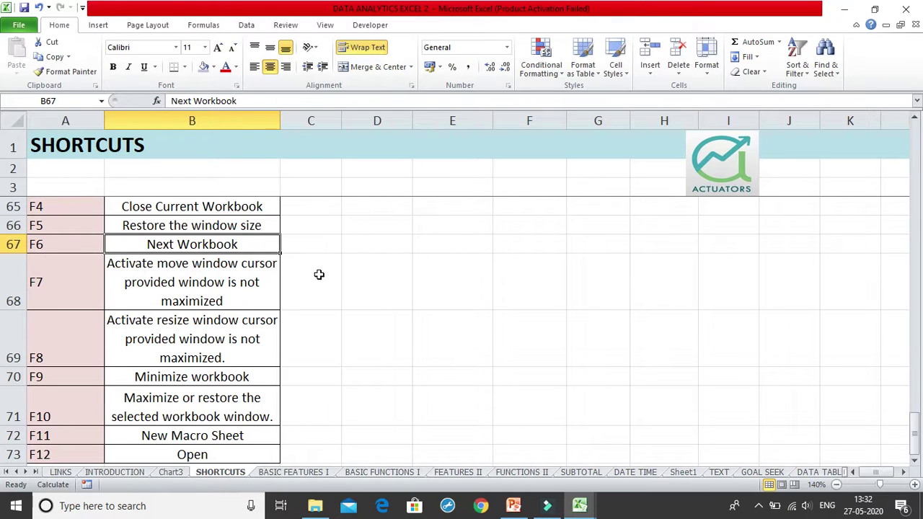
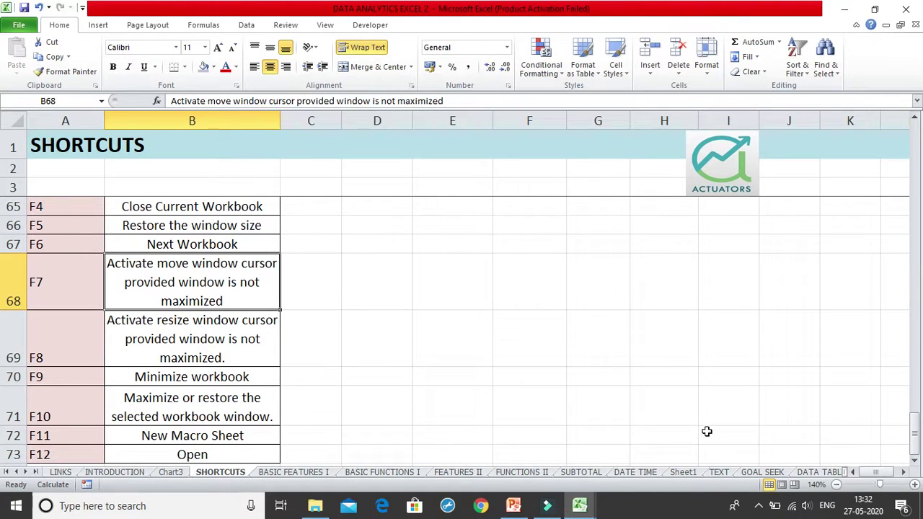
Step: Restore the workbook window's size and move the window sideways, first to the right and then back to the left
click(584, 295)
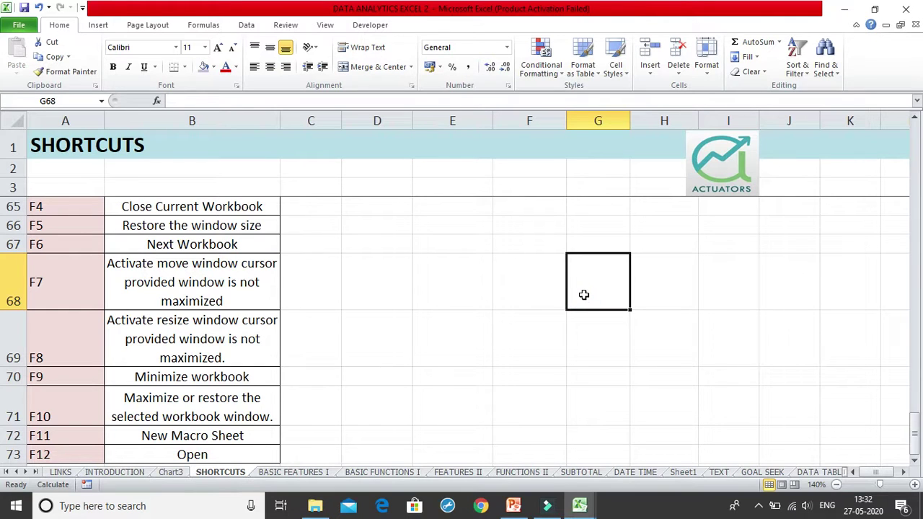
key(ctrl+F5)
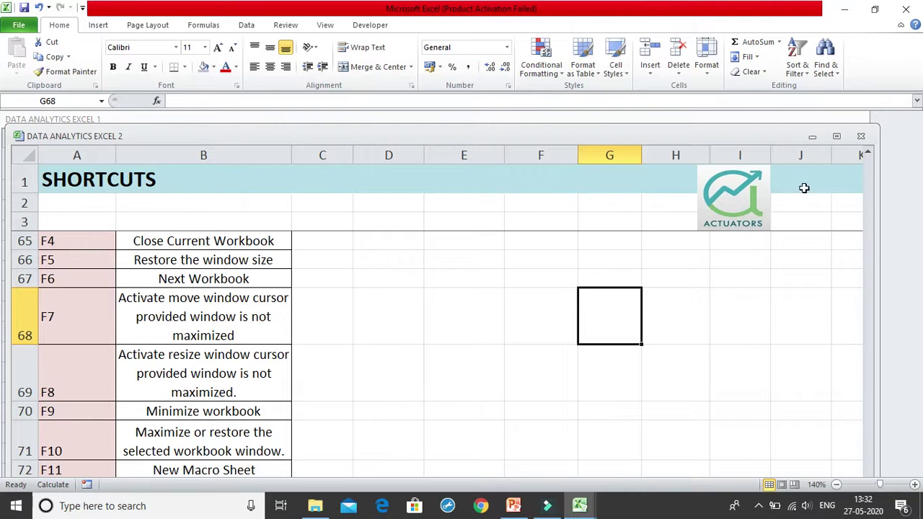
drag(437, 136, 481, 133)
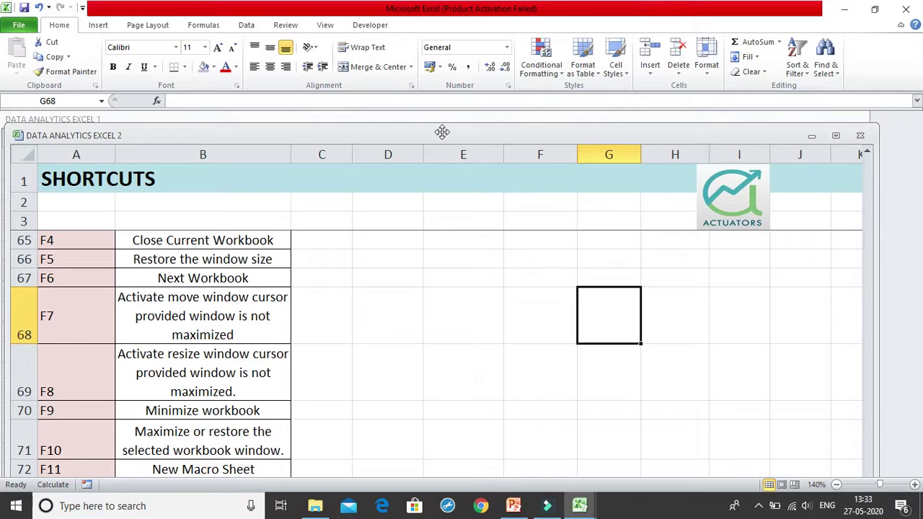
key(Right)
key(Right)
key(Right)
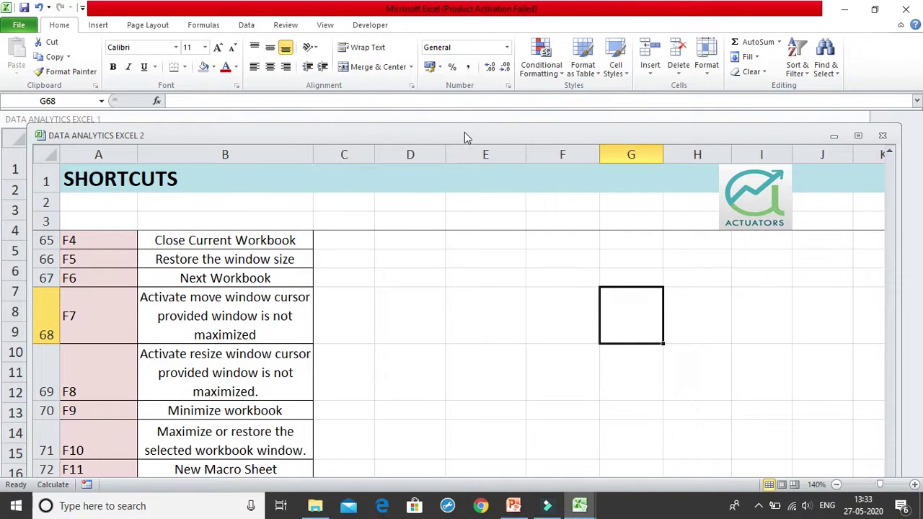
key(Right)
key(Right)
key(Right)
key(Right)
key(Left)
key(Left)
key(Left)
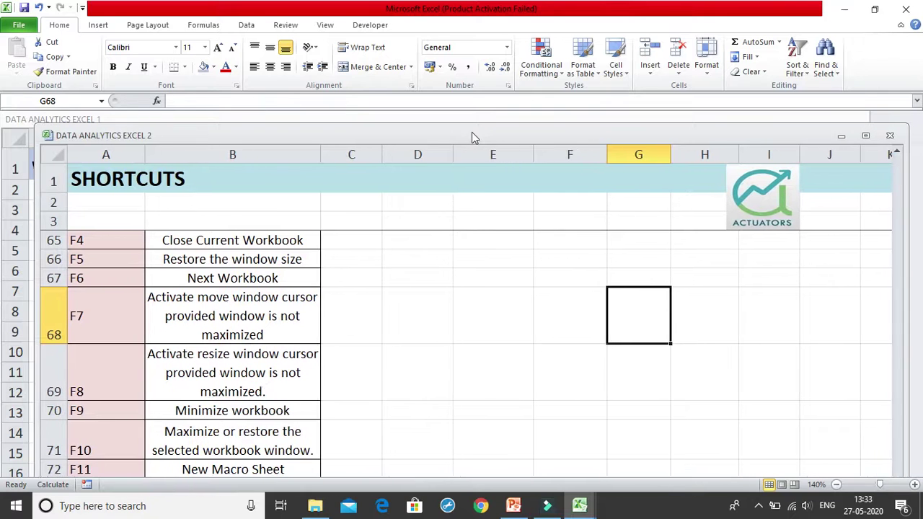
key(Left)
key(Left)
key(Left)
key(Left)
key(Left)
Step: Move the restored workbook window vertically: up to the formula bar, down again, and partly back up
key(Up)
key(Up)
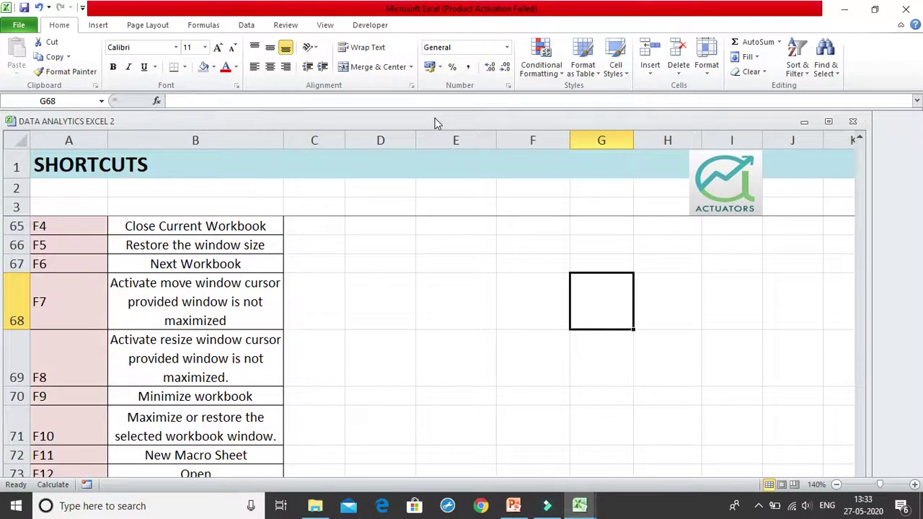
key(Down)
key(Down)
key(Down)
key(Down)
key(Down)
key(Down)
key(Up)
key(Up)
key(Up)
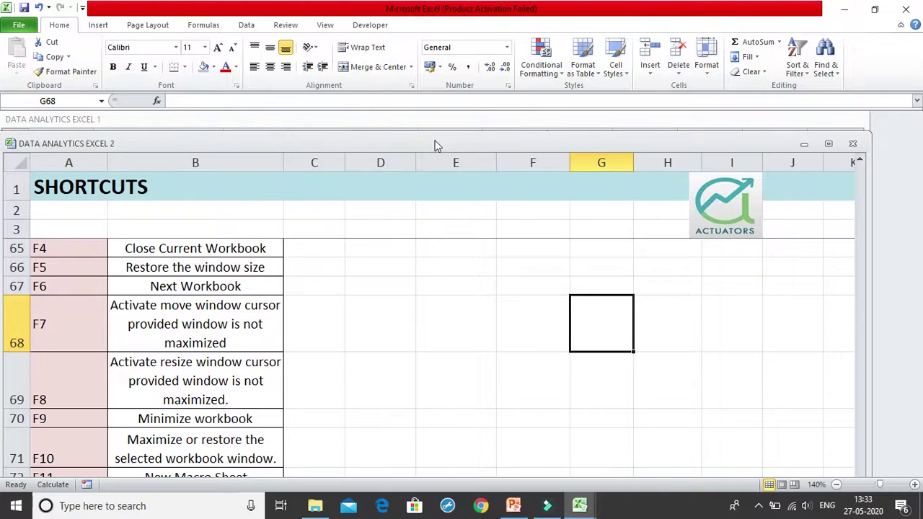
key(Up)
key(Up)
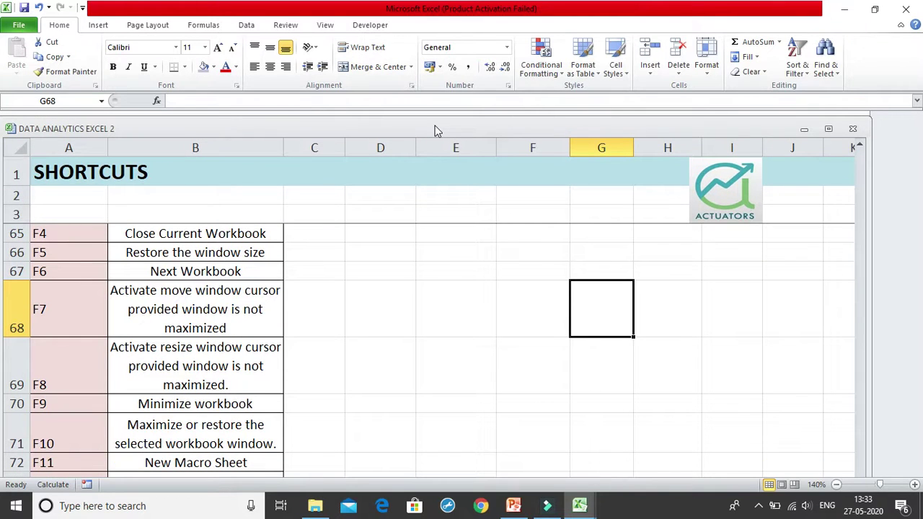
Step: Shift the workbook window slightly right, move it down and up twice, and place it just below the formula bar
key(Right)
key(Right)
key(Left)
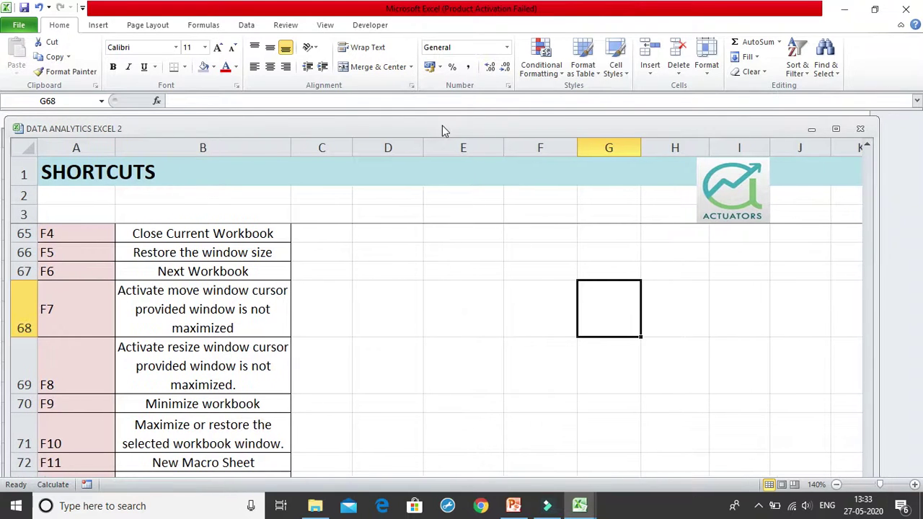
key(Down)
key(Down)
key(Down)
key(Down)
key(Up)
key(Up)
key(Up)
key(Up)
key(Right)
key(Down)
key(Down)
key(Down)
key(Down)
key(Up)
key(Up)
key(Up)
key(Up)
drag(445, 132, 443, 128)
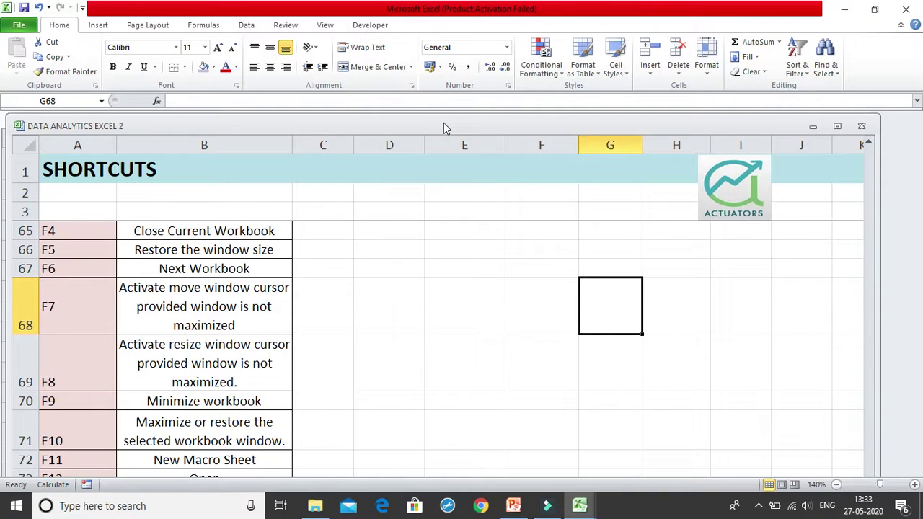
Step: Activate the move window cursor again and reposition the workbook window directly beneath the formula bar
key(ctrl+F7)
key(Right)
key(Return)
mouse_move(451, 123)
mouse_down()
mouse_move(473, 123)
mouse_move(443, 123)
mouse_move(94, 239)
mouse_move(544, 164)
mouse_move(468, 118)
mouse_move(437, 115)
mouse_up()
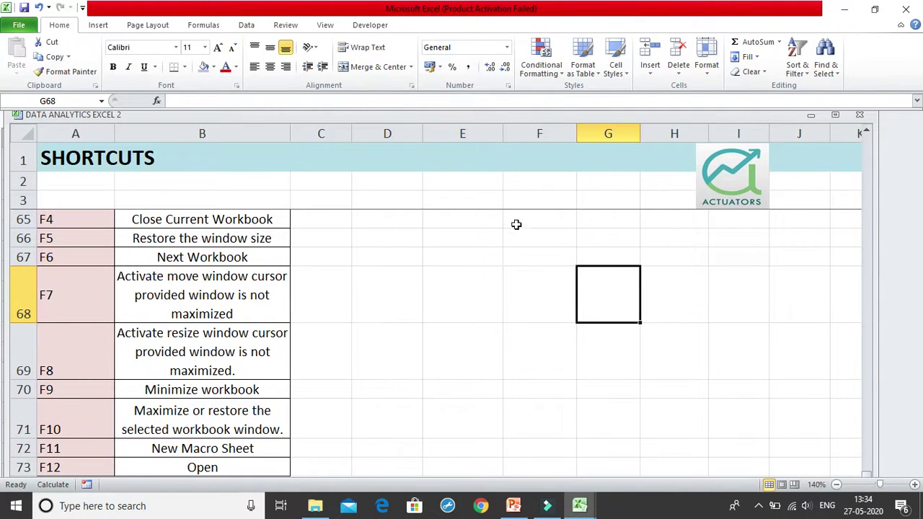
drag(711, 119, 718, 122)
Step: Activate the resize window cursor and adjust the workbook window's right edge: widen it, narrow it past column K, and widen it again
key(ctrl+F7)
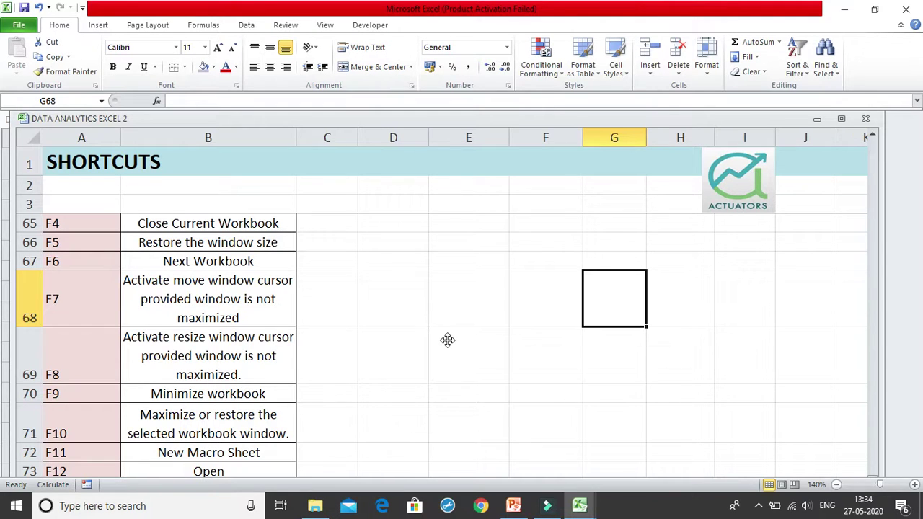
key(Right)
key(Right)
key(Right)
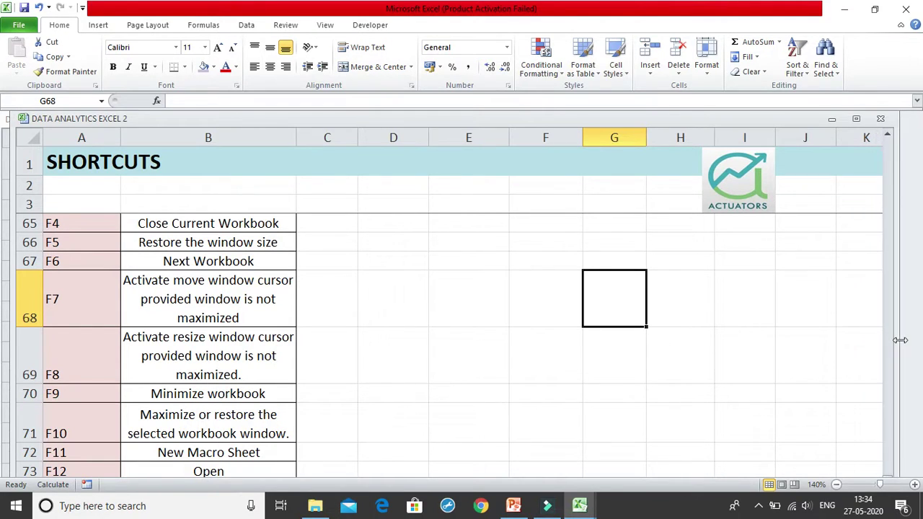
key(Left)
key(Left)
key(Left)
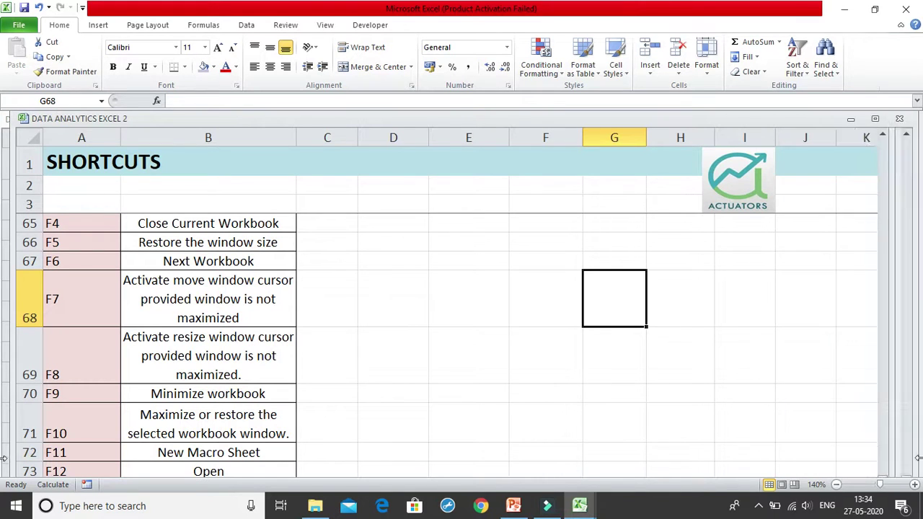
key(Left)
key(Left)
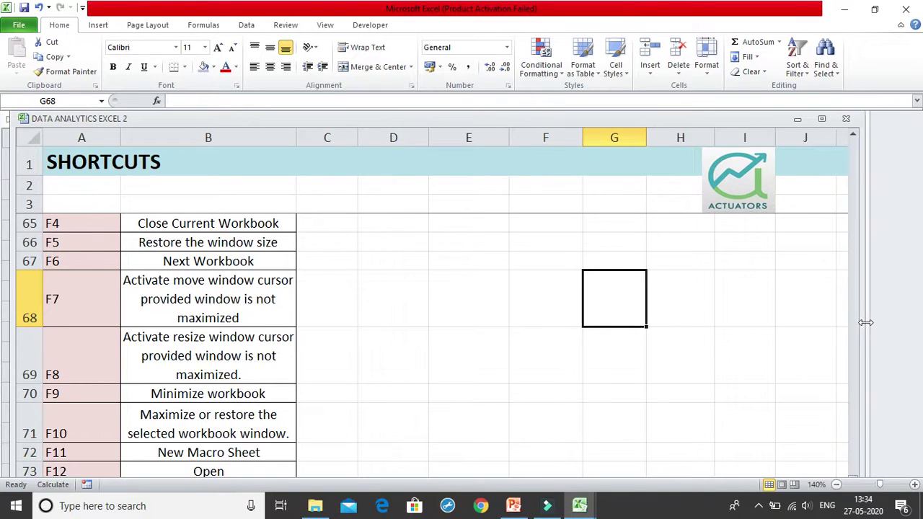
key(Right)
key(Right)
key(Right)
key(Right)
key(Right)
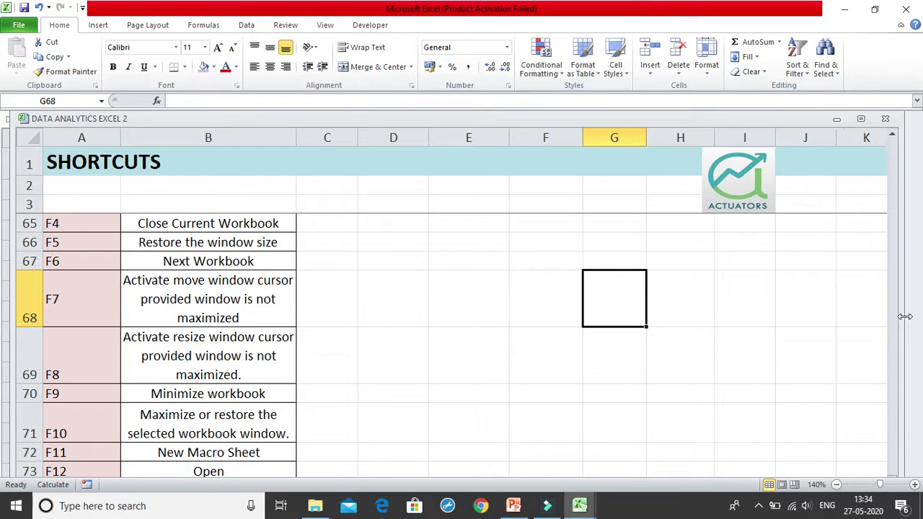
Step: Narrow and widen the workbook window once more, finish its right edge just beyond column K, and select cell K69
key(Left)
key(Left)
key(Left)
key(Left)
key(Left)
key(Left)
key(Left)
key(Left)
key(Left)
key(Right)
key(Right)
key(Right)
key(Right)
key(Right)
key(Right)
key(Right)
key(Right)
key(Right)
key(Right)
key(Right)
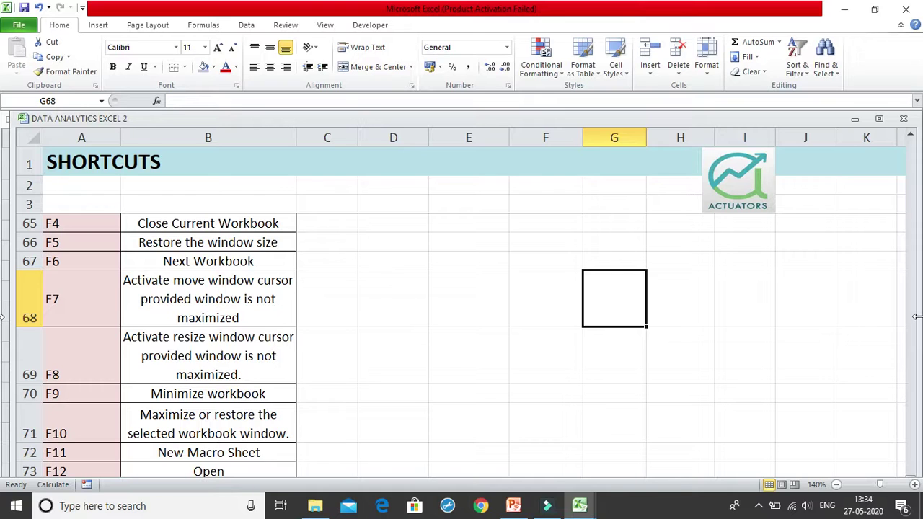
mouse_move(917, 317)
mouse_down()
mouse_move(898, 315)
mouse_move(908, 305)
mouse_up()
click(863, 350)
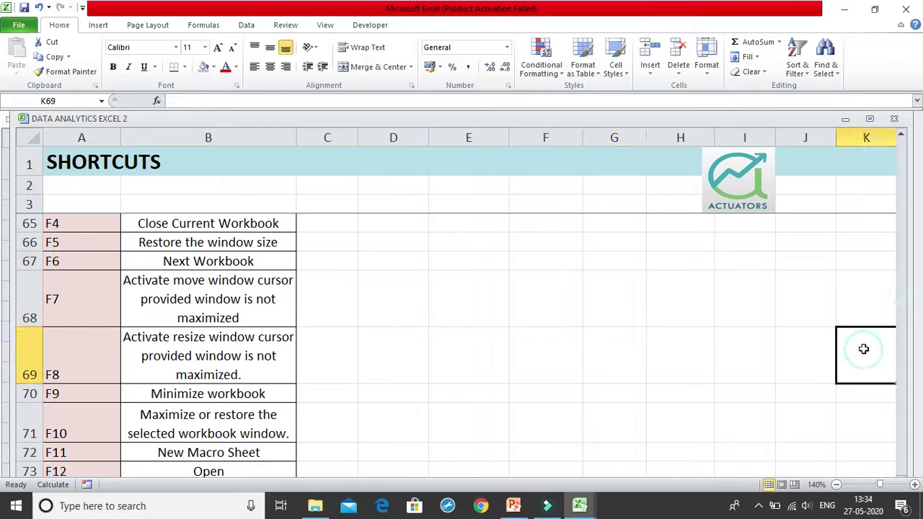
Step: Maximize and restore the DATA ANALYTICS EXCEL 2 window, and switch to the DATA ANALYTICS EXCEL 1 workbook
click(870, 119)
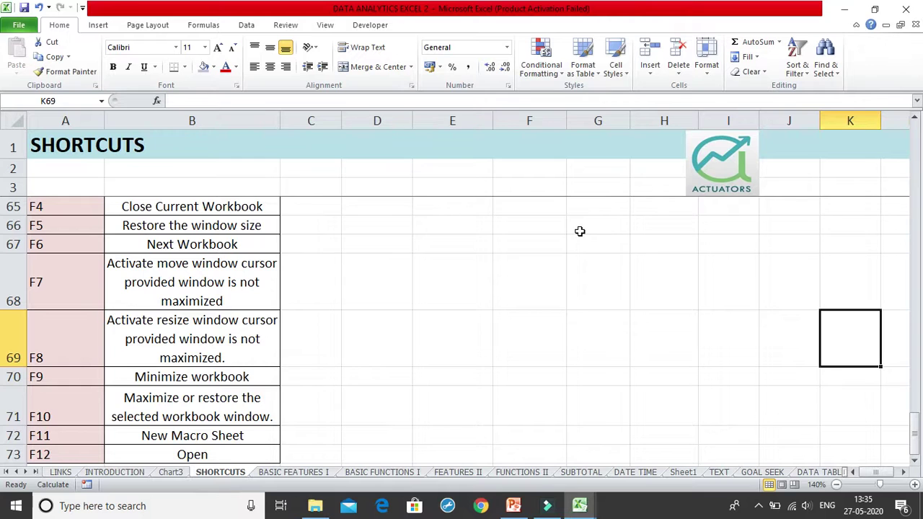
key(ctrl+F5)
key(ctrl+F6)
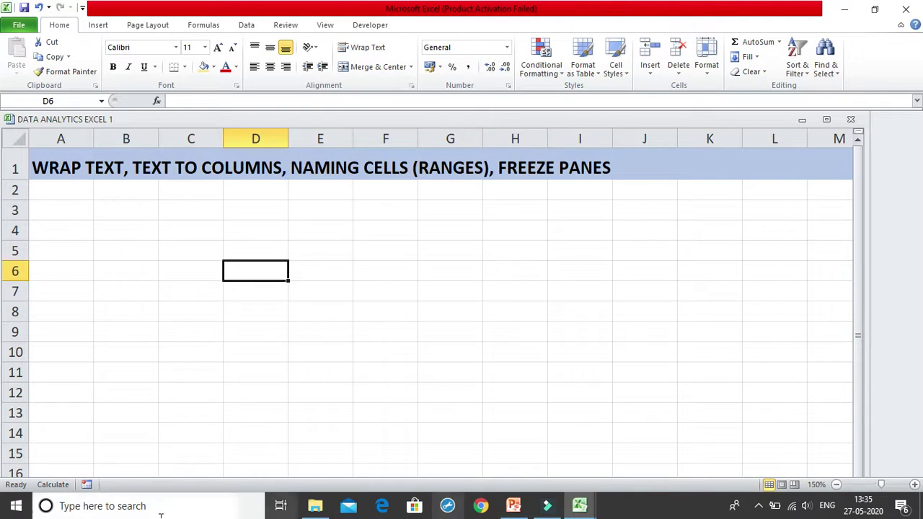
Step: Switch back to the DATA ANALYTICS EXCEL 2 workbook and maximize its window
click(590, 507)
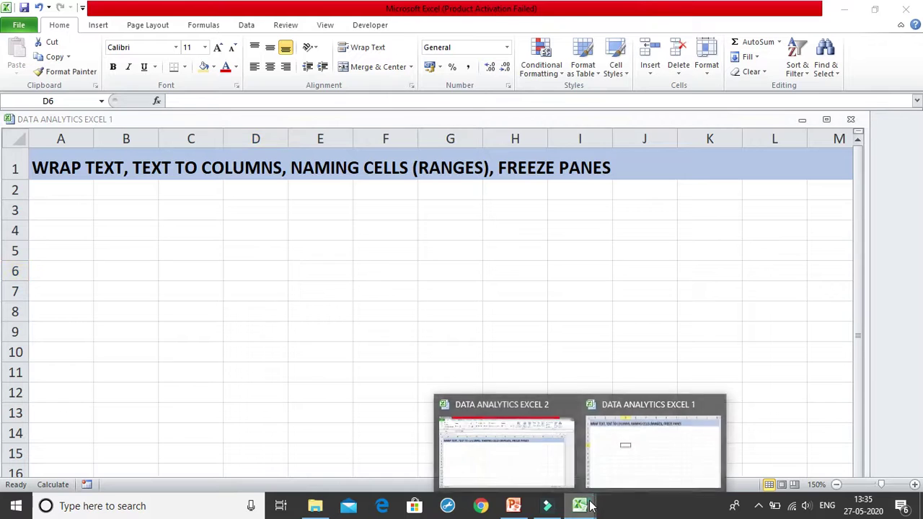
click(530, 430)
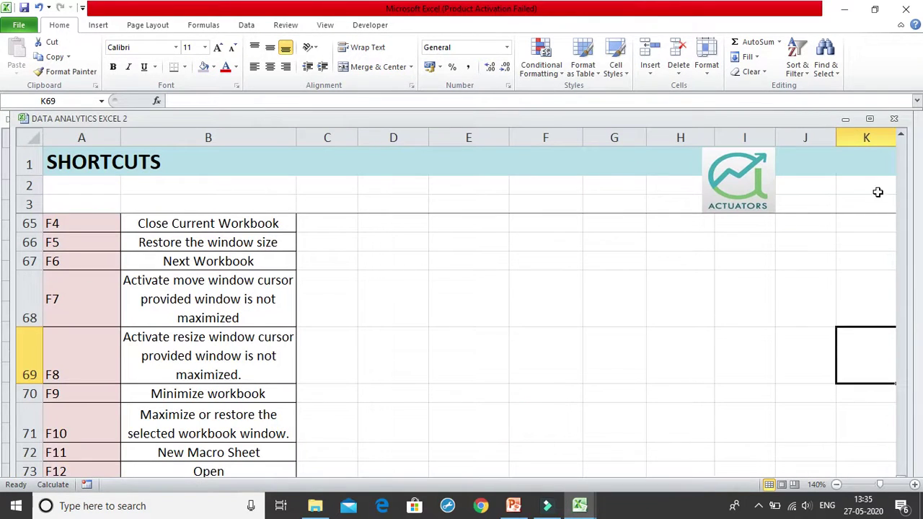
click(870, 119)
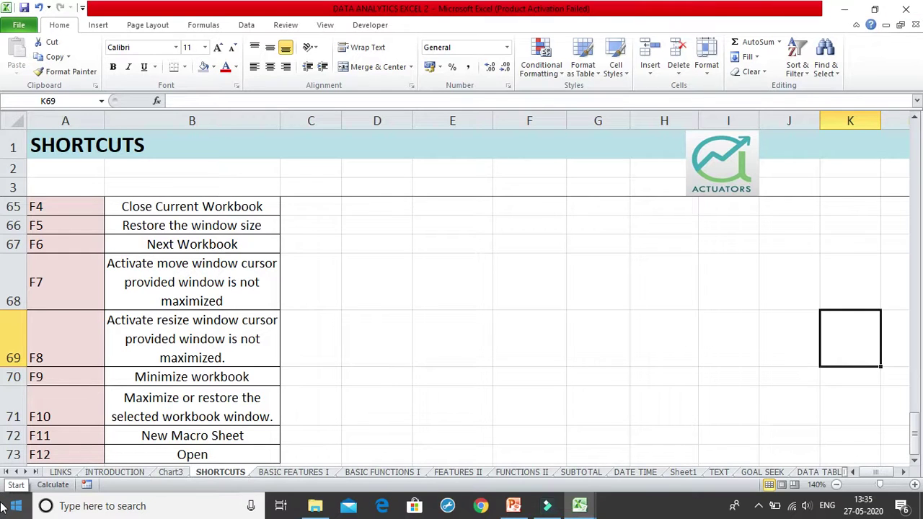
Step: Insert two new macro sheets before the SHORTCUTS sheet and switch between them, finishing on Macro2
key(ctrl+F11)
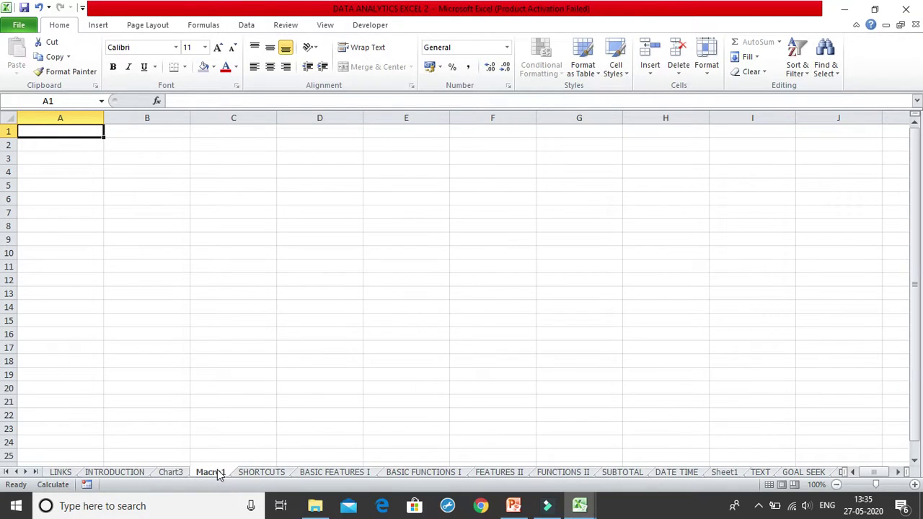
key(ctrl+F11)
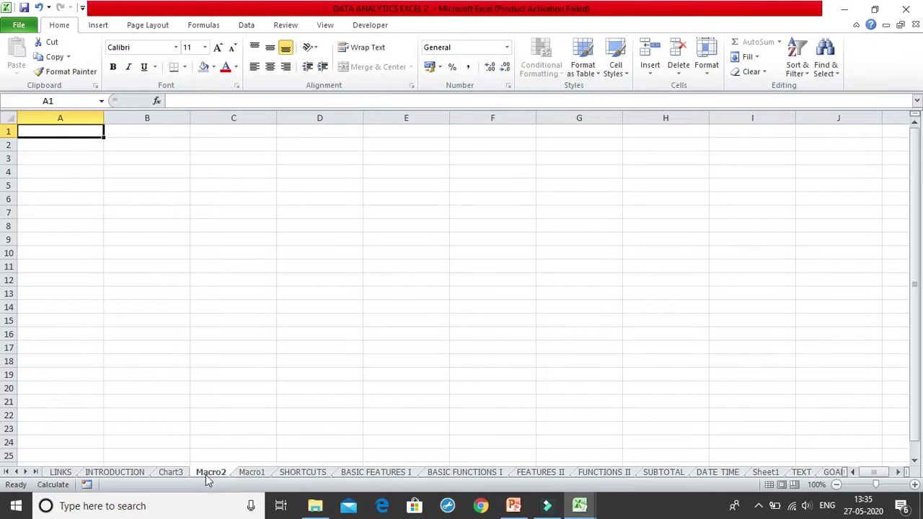
click(250, 476)
click(224, 476)
click(256, 476)
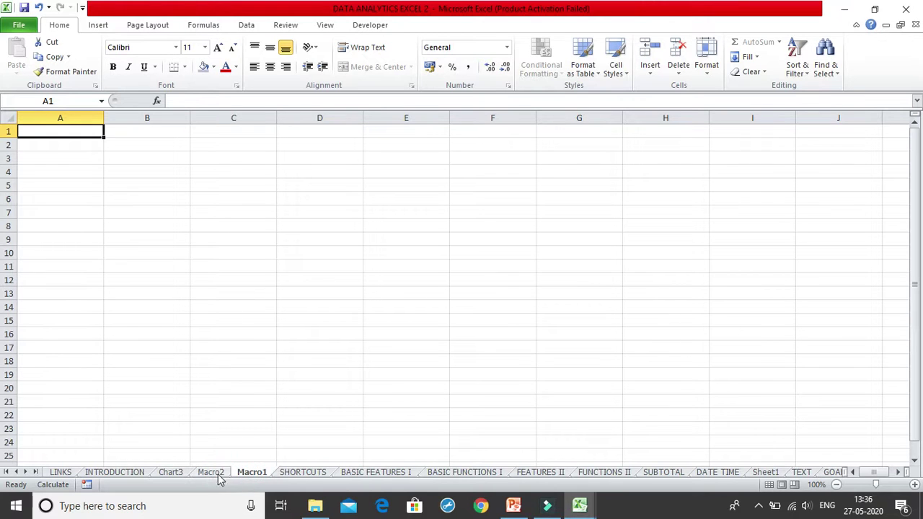
click(214, 473)
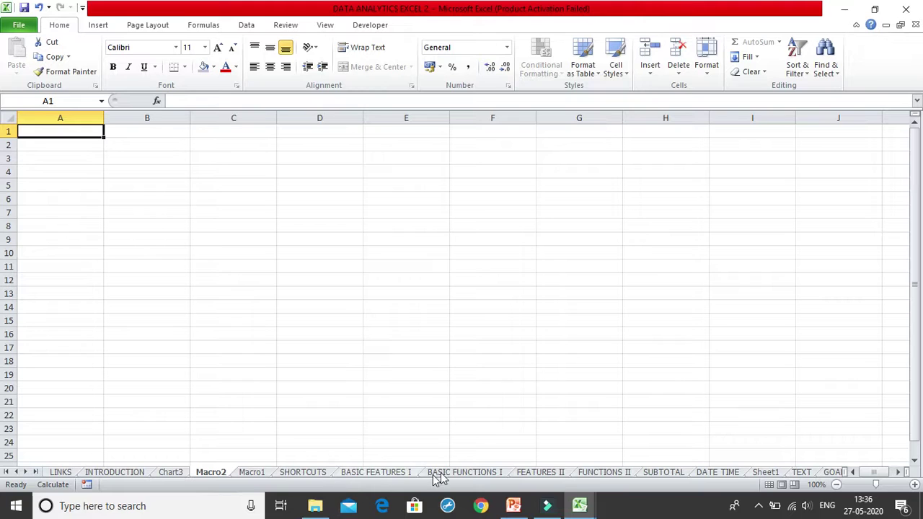
Step: Return to the SHORTCUTS sheet and select the Open entry in B73, followed by empty cell E68
click(284, 473)
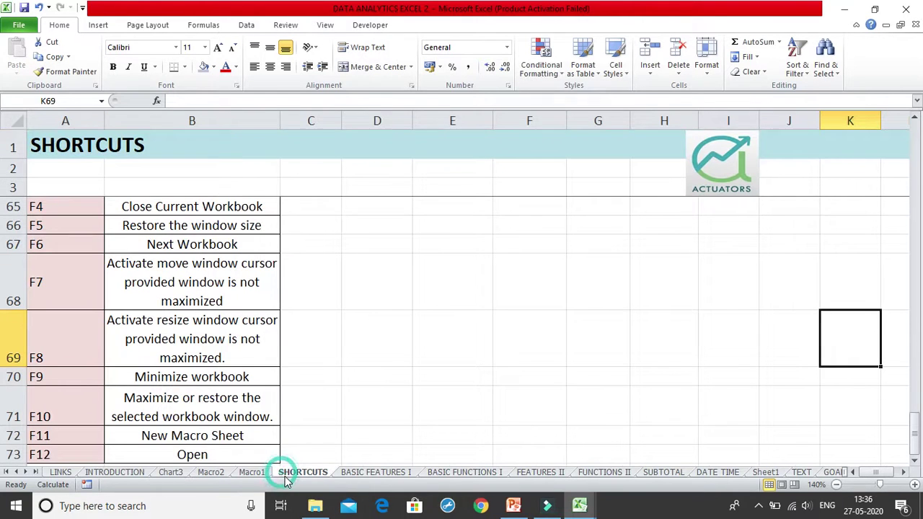
click(146, 448)
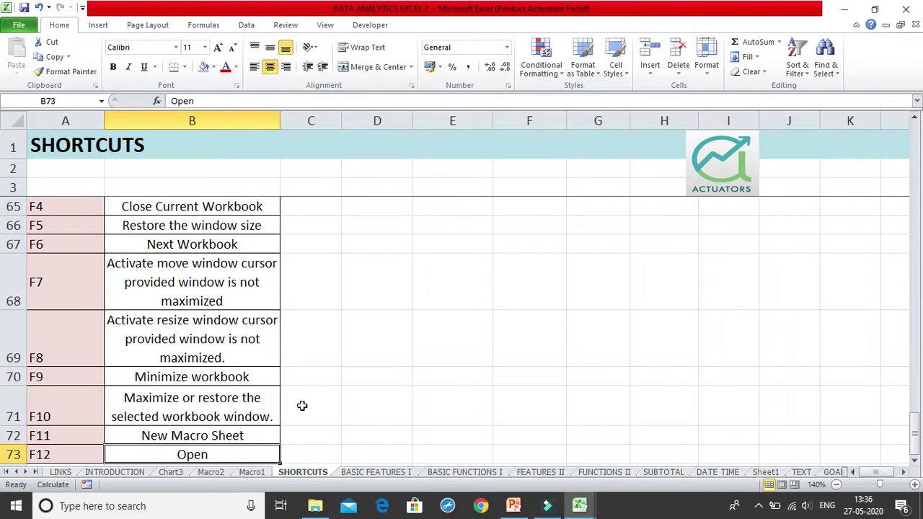
click(452, 282)
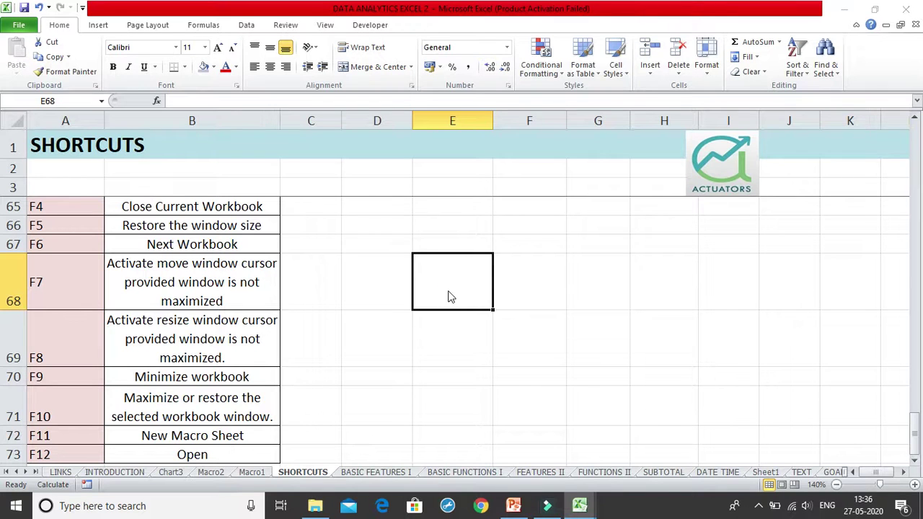
Step: Bring up the Open dialog, browse to the Microsoft Excel location, and close the dialog without opening a file
key(F12)
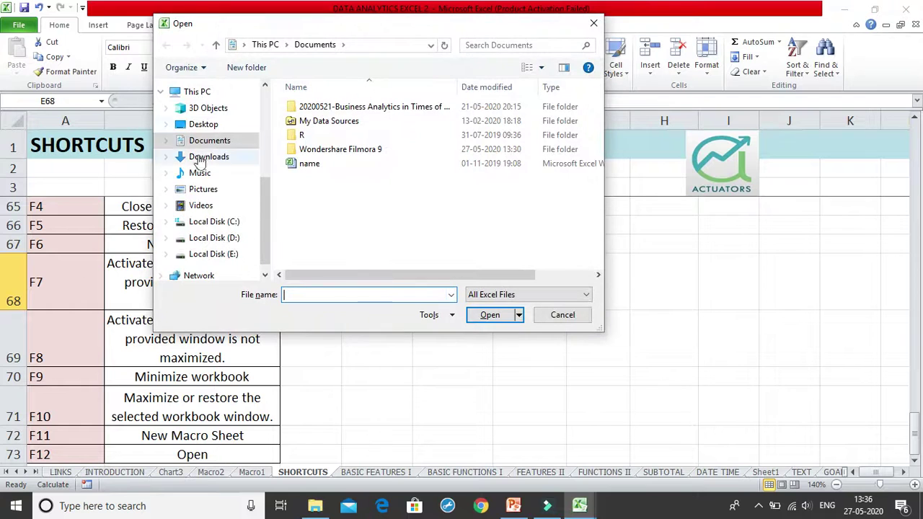
scroll(268, 214, up, 3)
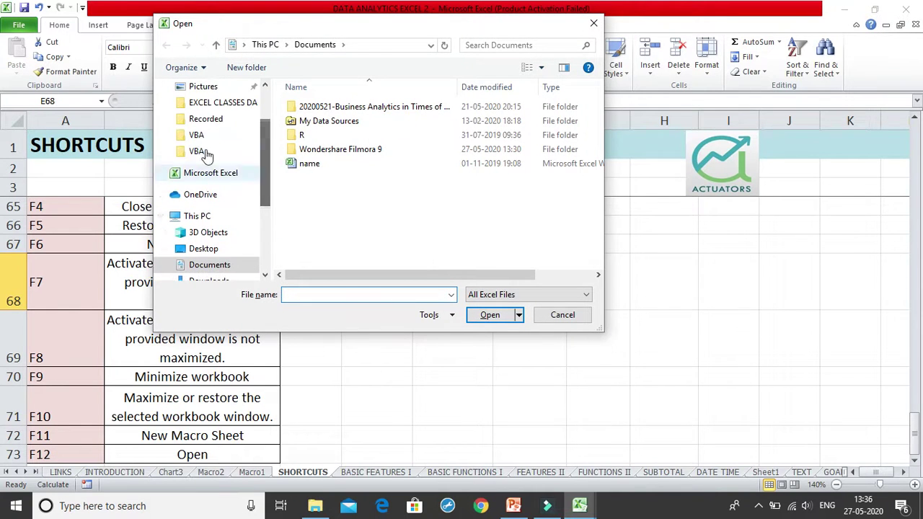
click(241, 173)
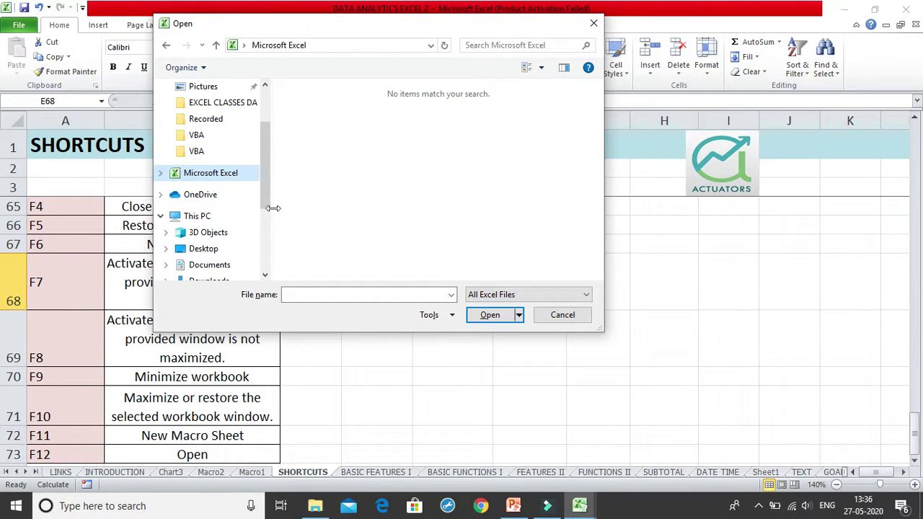
drag(271, 183, 291, 128)
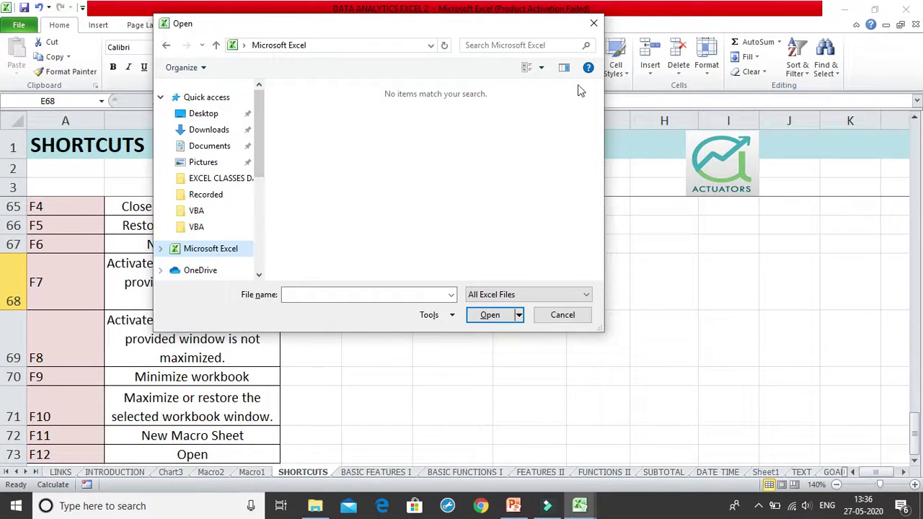
click(594, 23)
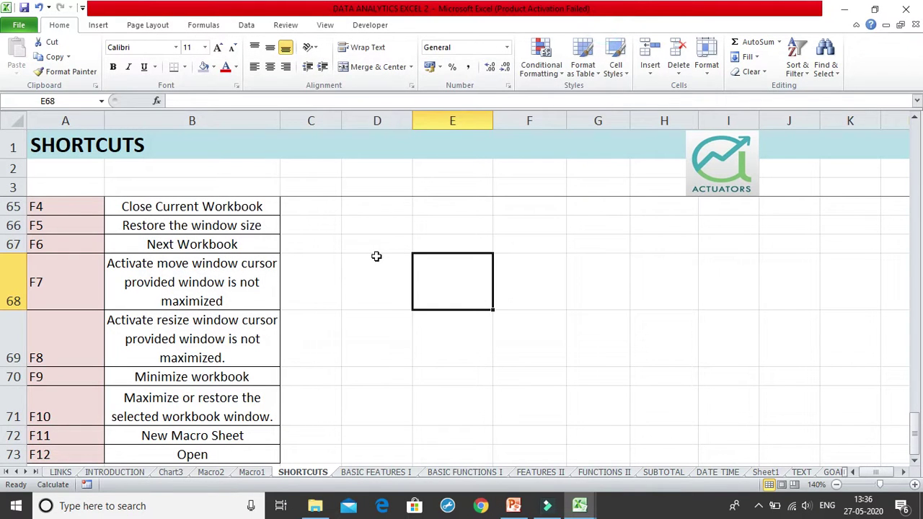